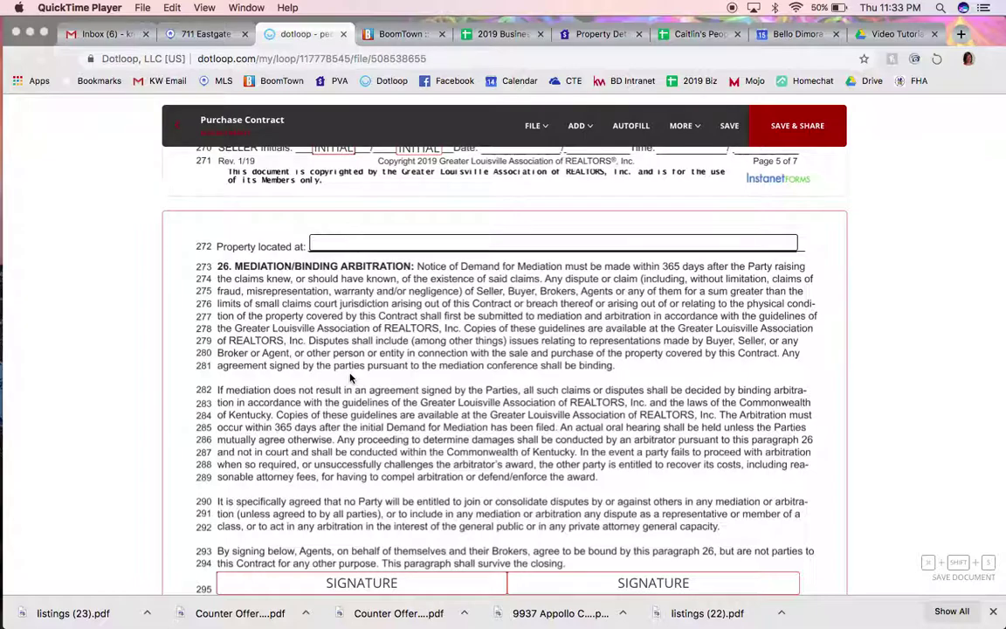
Scroll the Purchase Contract down to section 27 Other Provisions and its blank box.
scroll(350, 377, "down", 1)
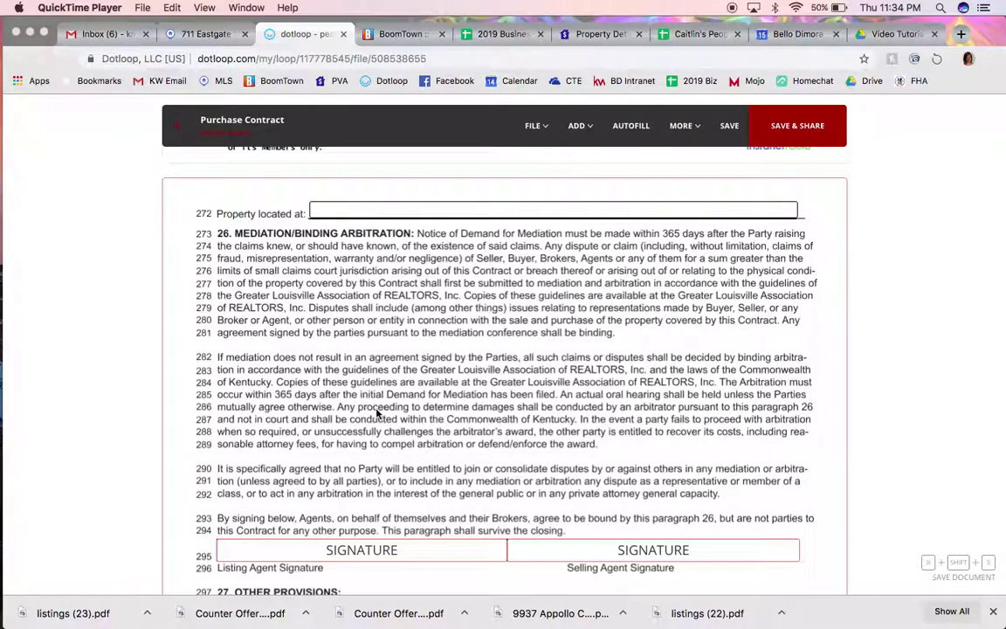
scroll(378, 414, "down", 5)
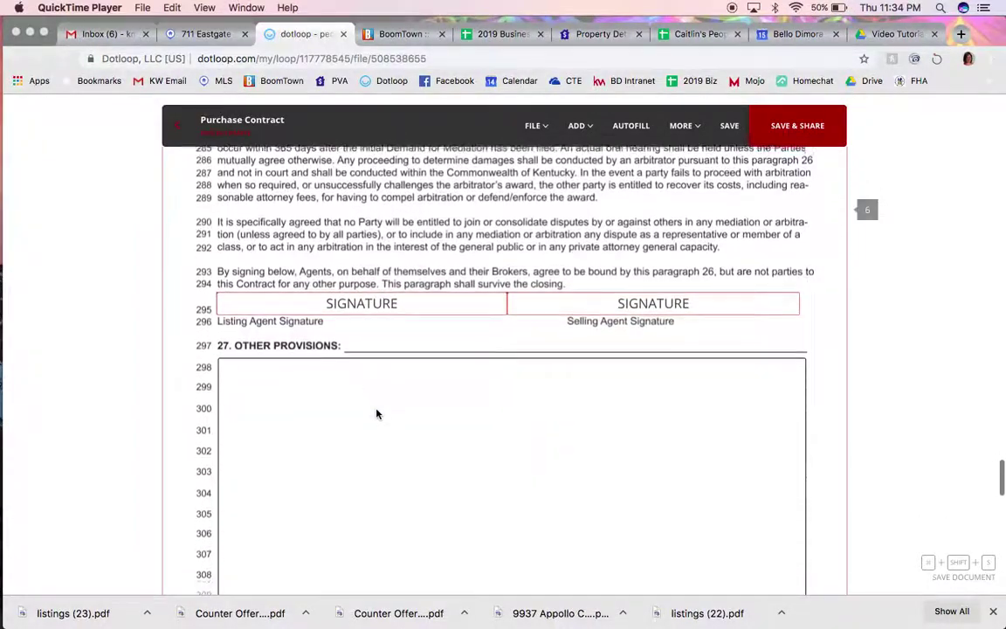
Activate the empty Other Provisions text box, ready for typing.
scroll(378, 414, "down", 1)
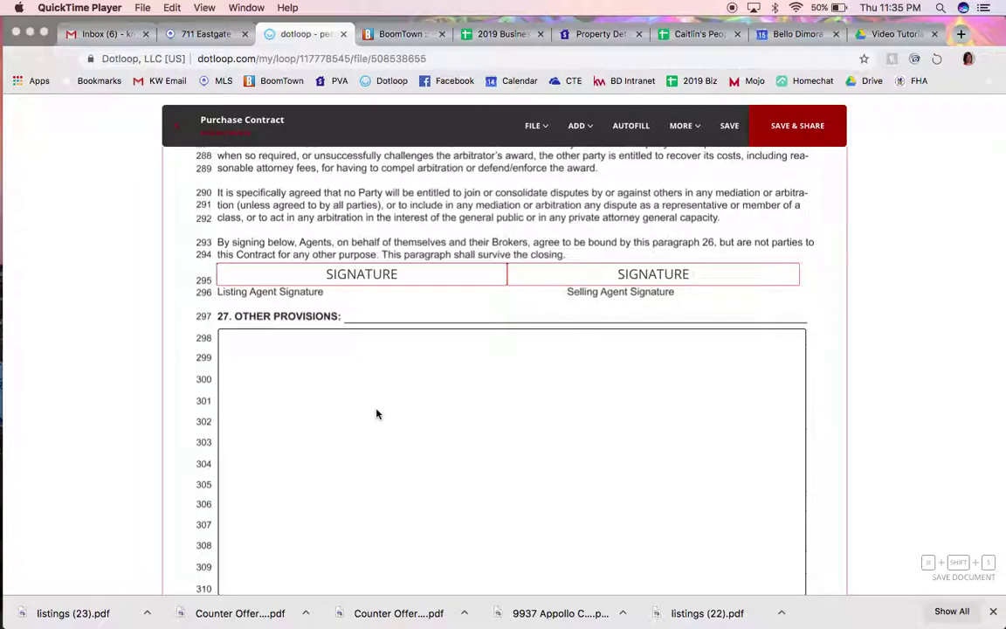
left_click(377, 414)
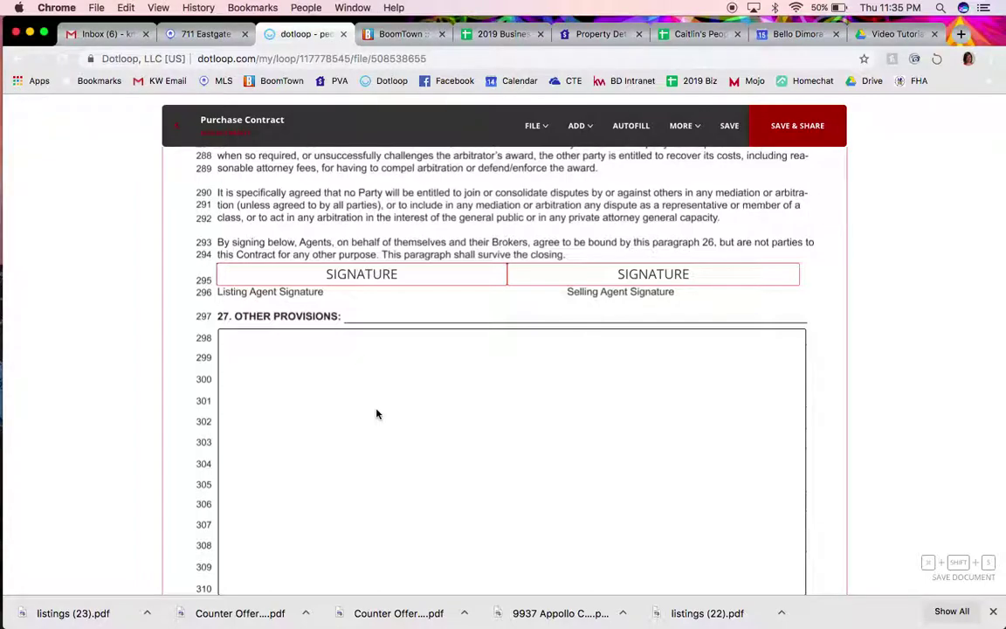
left_click(318, 365)
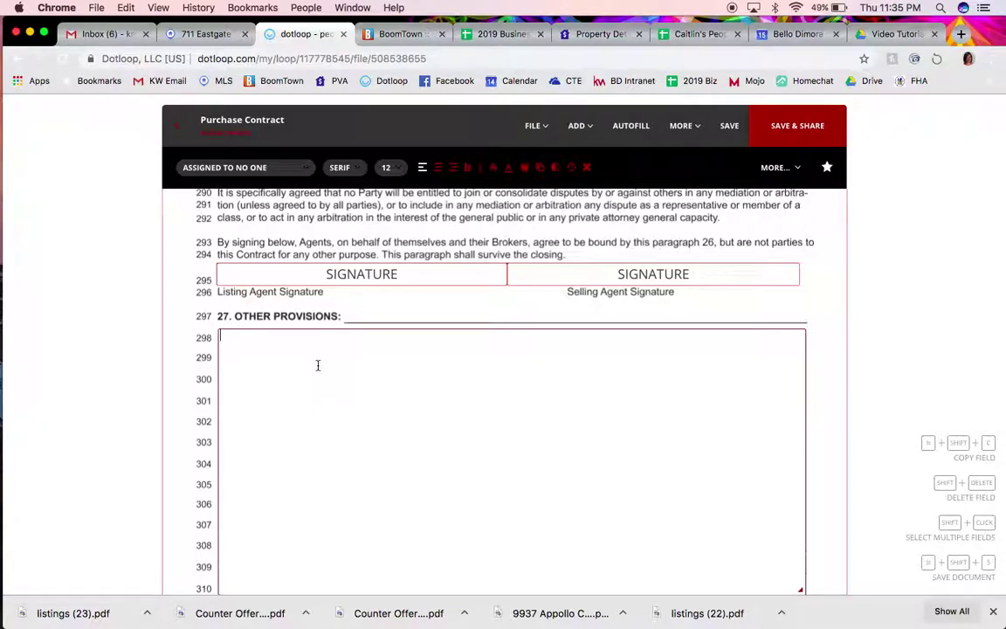
Enter 'Seller to pay up to $5,000 of buyer's closing costs, prepaids, escrows, and all other fees…'.
type("Seller to pay to")
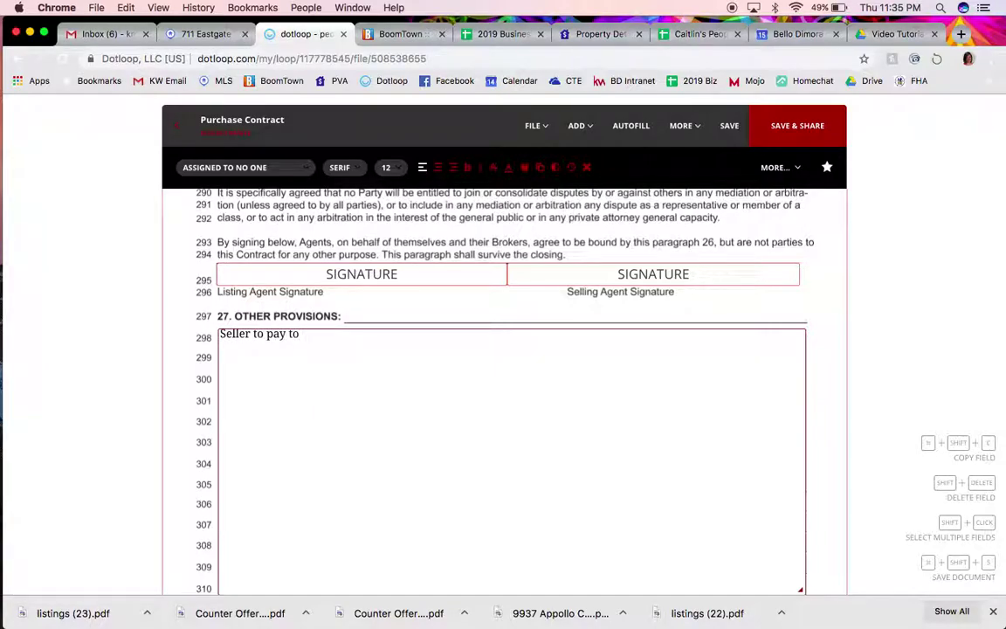
key("BackSpace")
key("BackSpace")
type("up to $5,000 of buyer's c")
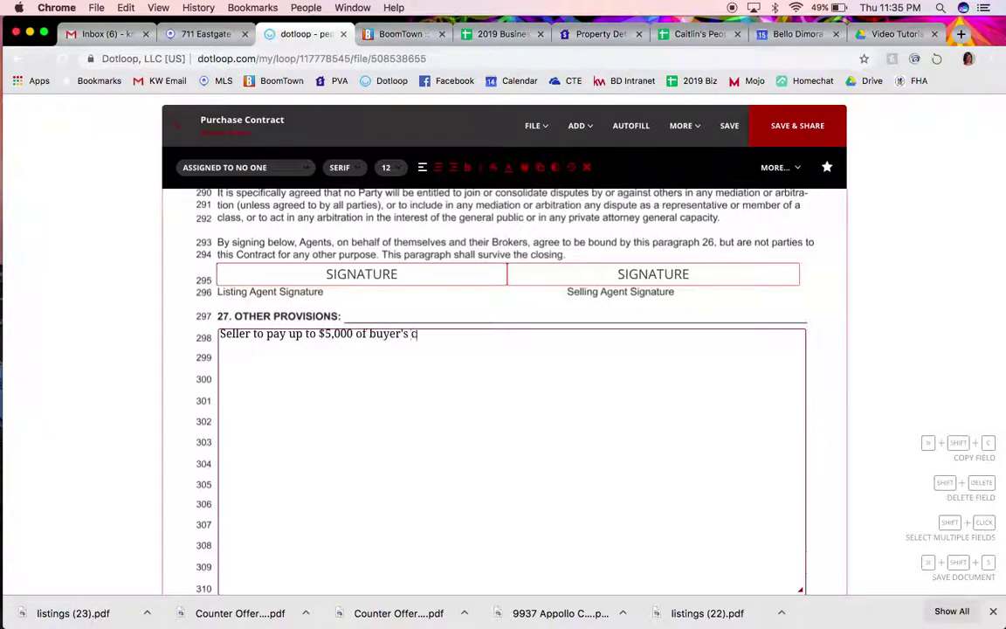
type("losing costs, prepaids, es")
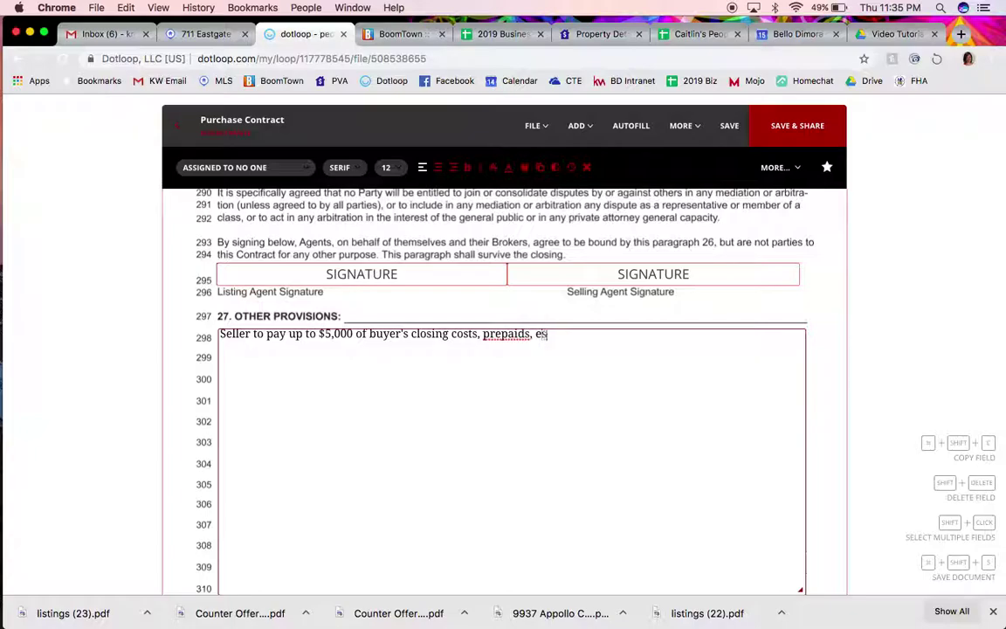
type("crows, and all other")
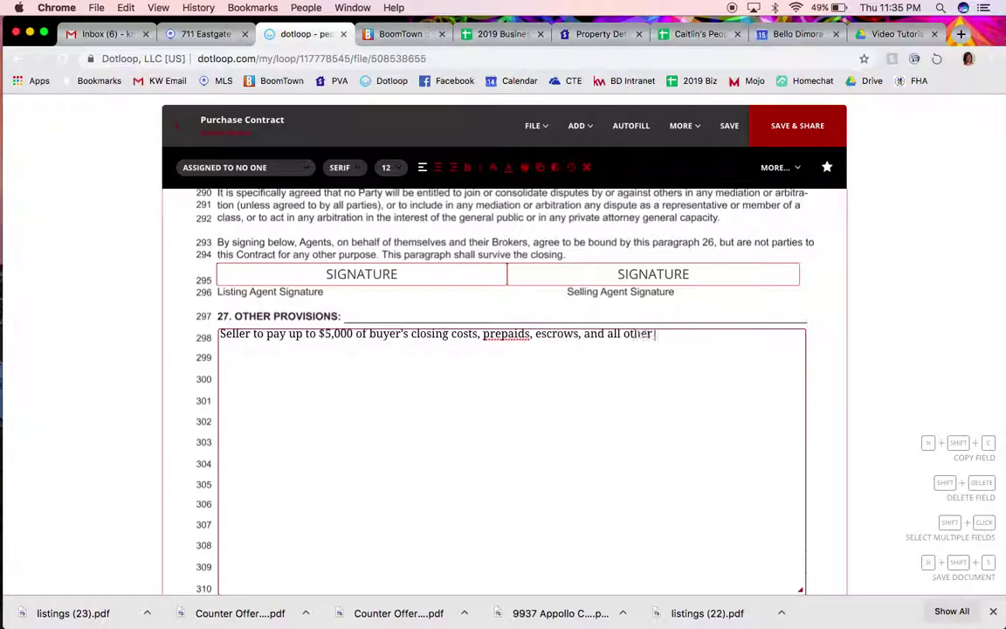
type(" fees associated")
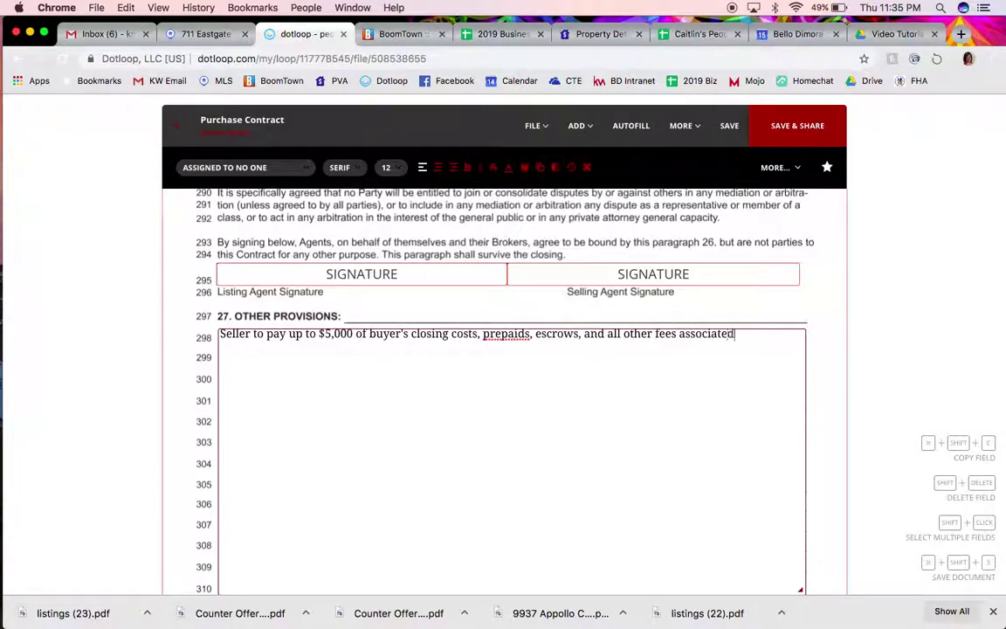
type(" with buyer's closing.")
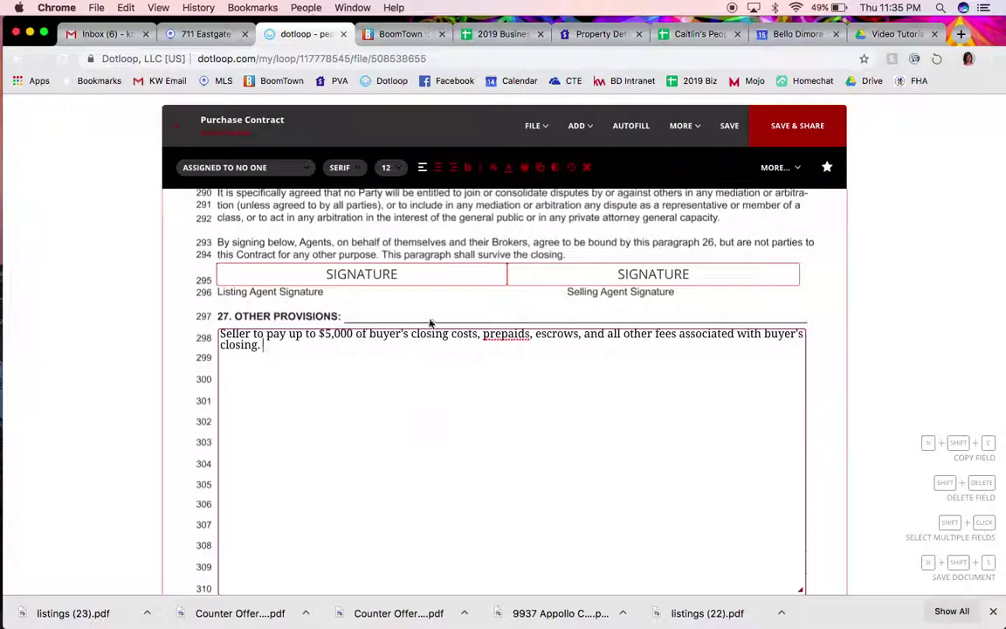
left_click_drag(474, 334, 551, 414)
key("super+c")
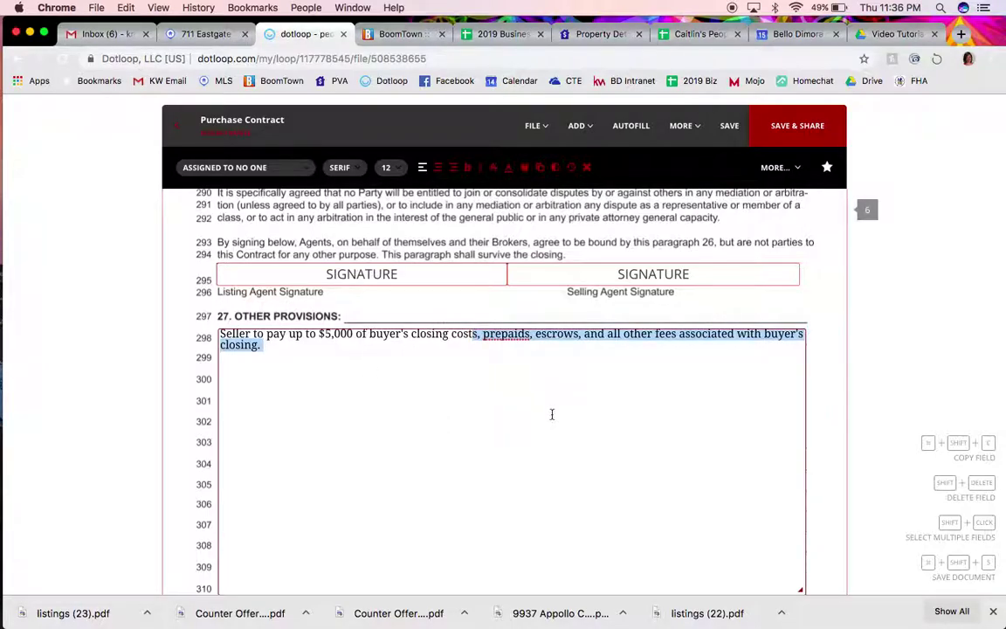
key("BackSpace")
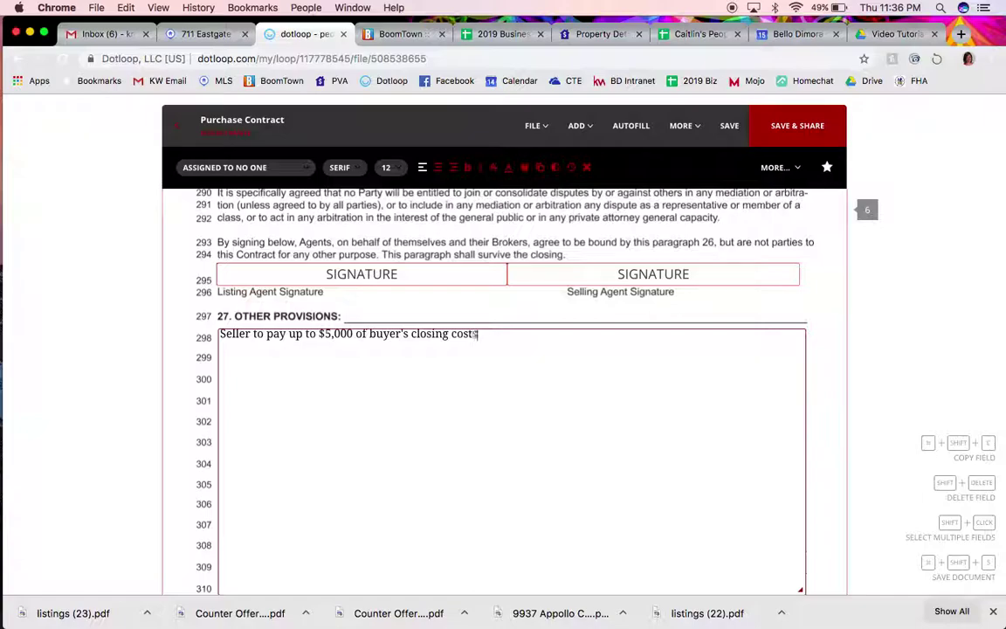
type("s")
key("super+v")
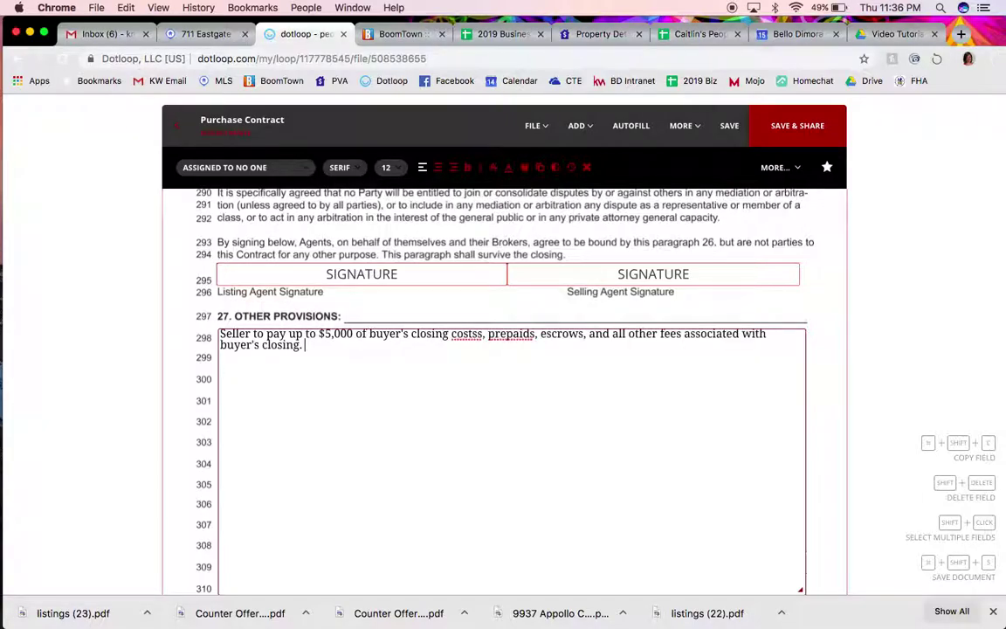
left_click(478, 337)
key("BackSpace")
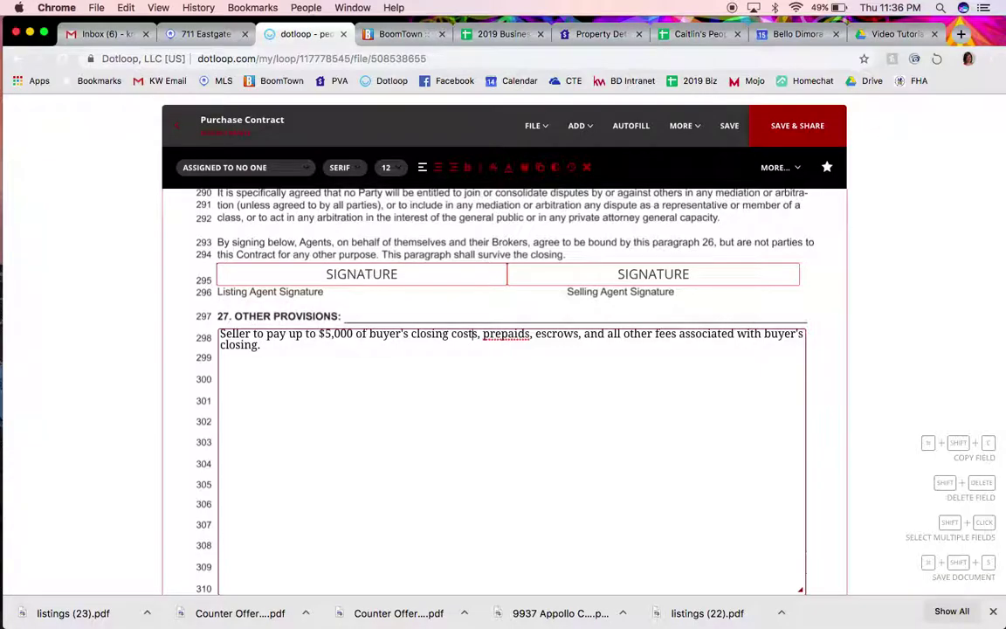
key("Return")
key("Return")
Add the line 'Seller acknowledges that buyer is a licensed Realtor in the state of Kentucky'.
type("Seller acknowledg")
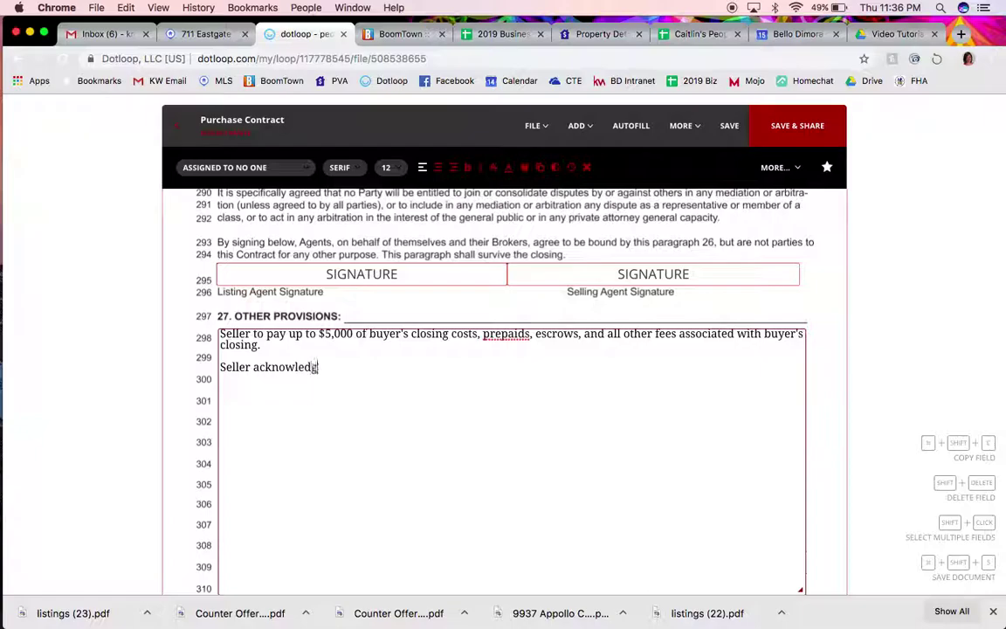
type("es that buyer is a licensed Ralt")
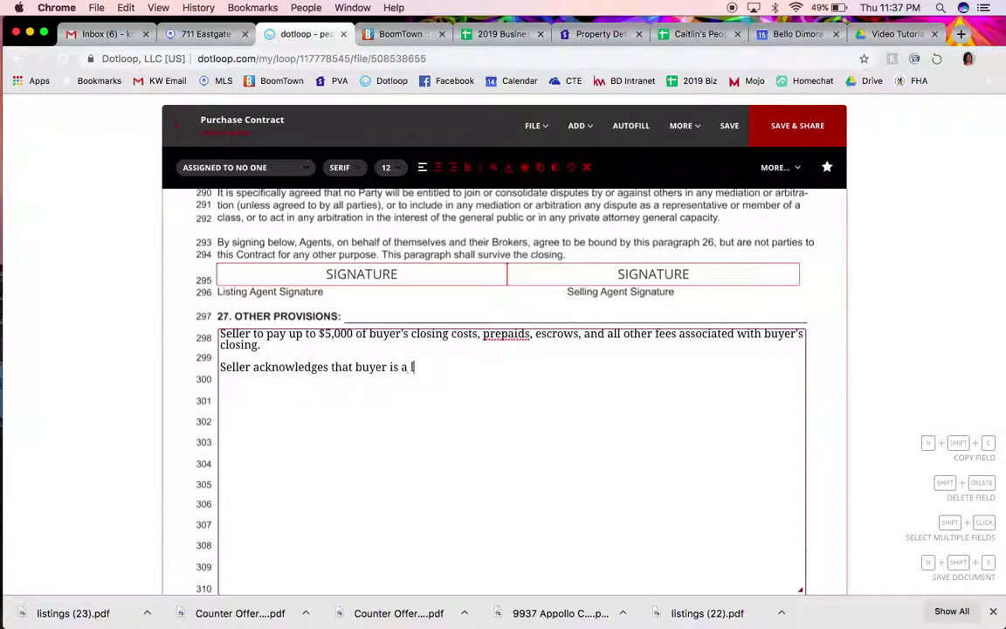
key("BackSpace")
key("BackSpace")
key("BackSpace")
type("eal")
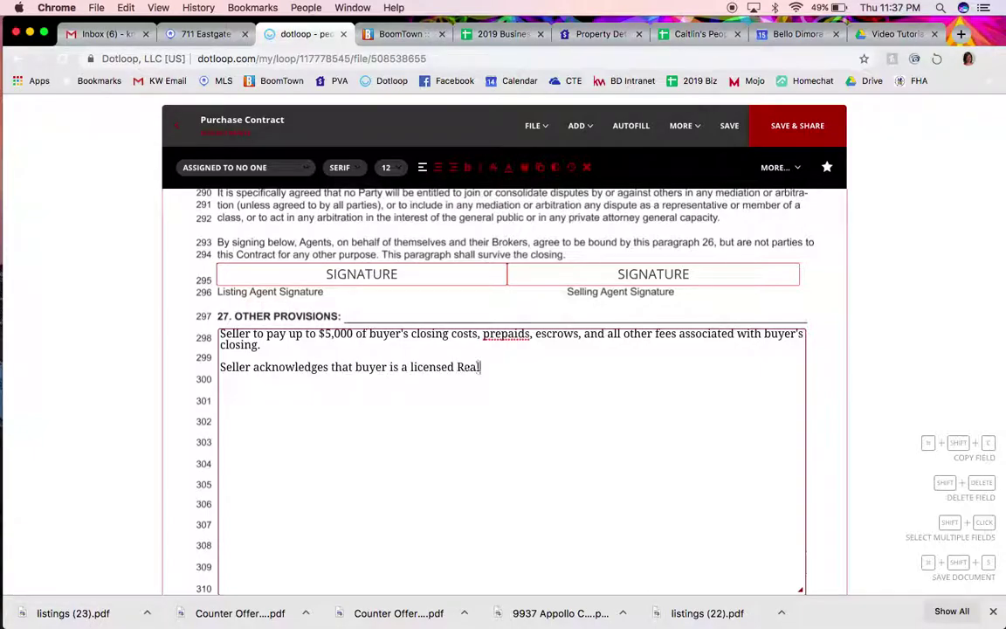
type("tor in the state of Kentucky")
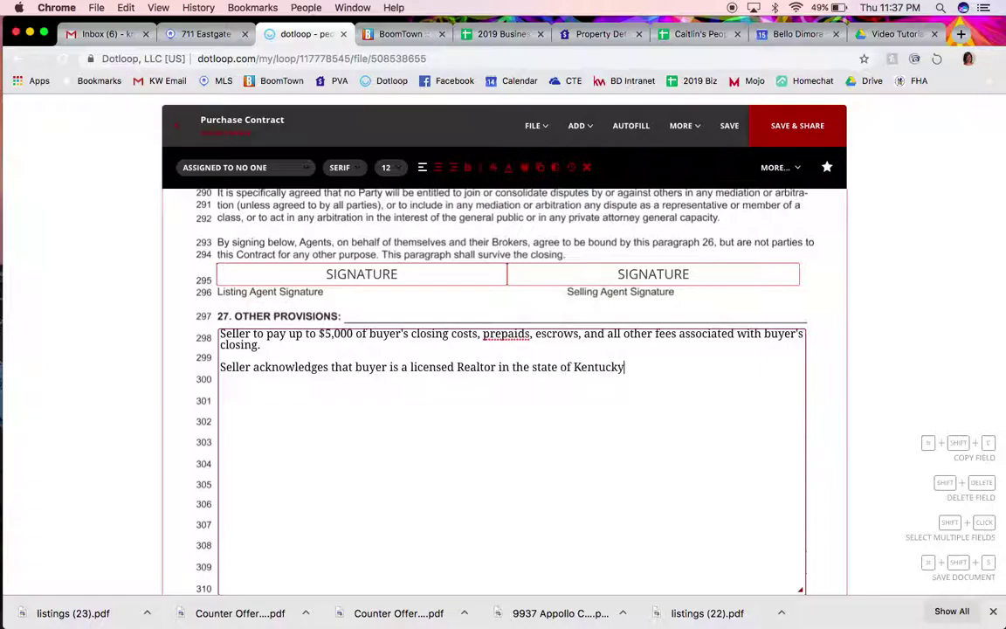
key("Return")
Add 'Closing to occur at Agency Title' and a contingency on closing the buyer's property, with its address.
type("Closing to occu")
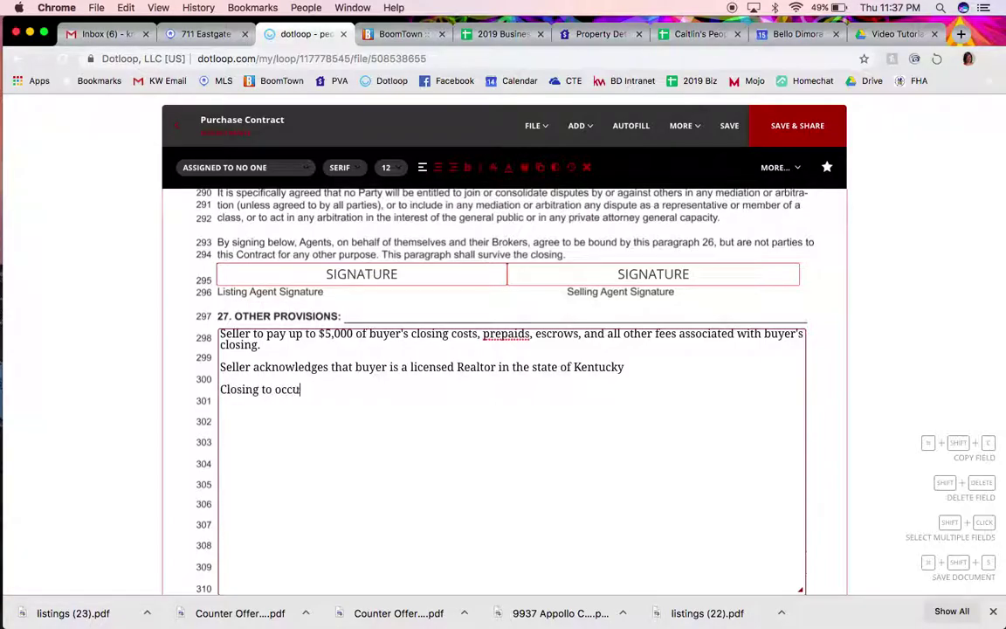
type("r at Agency Tit")
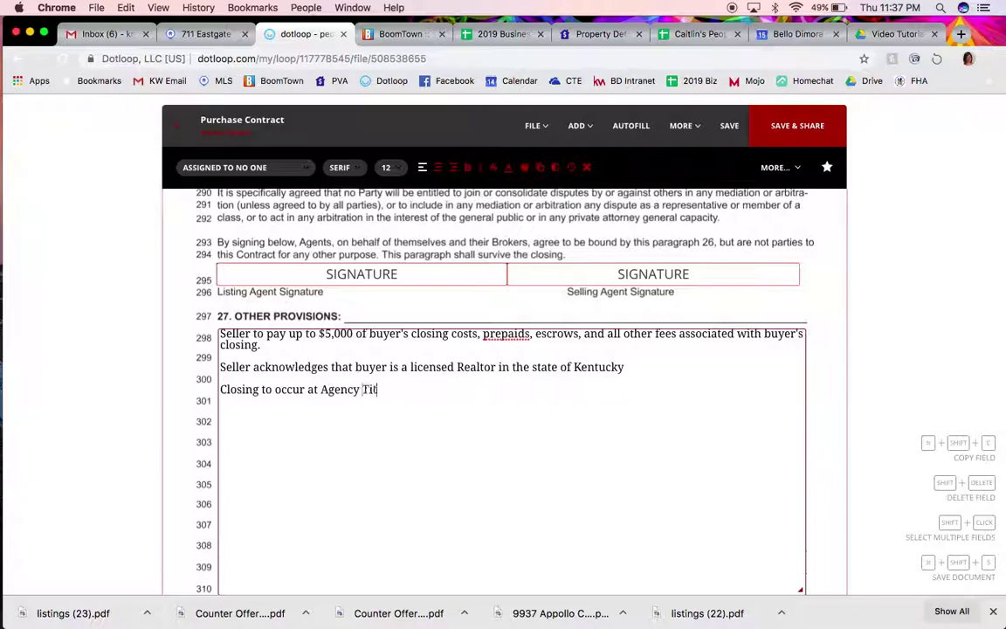
type("le")
key("Return")
type("Contract is contingn")
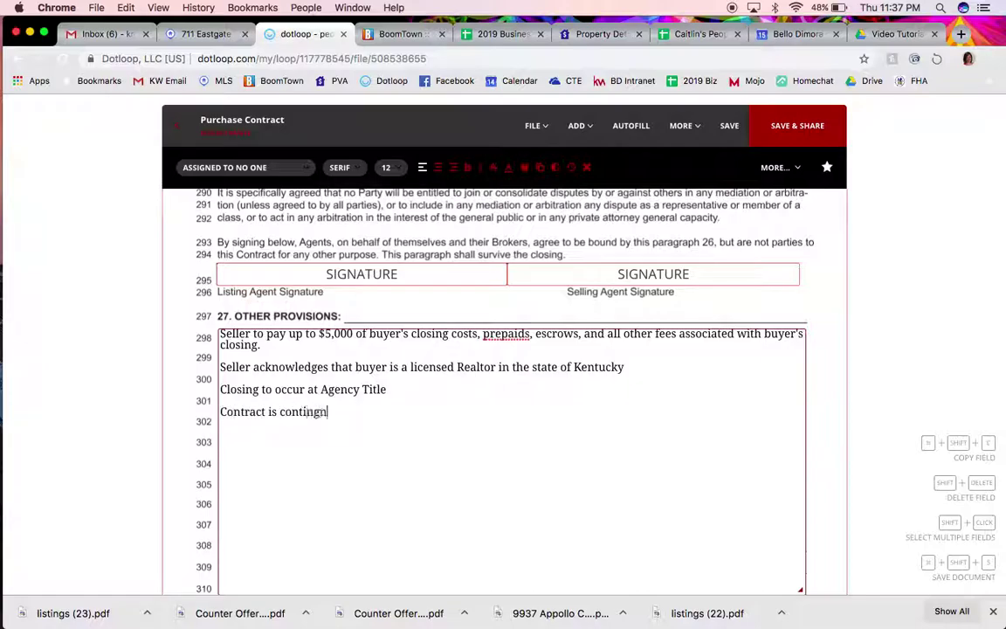
type("ent up")
key("BackSpace")
key("BackSpace")
key("BackSpace")
key("BackSpace")
key("BackSpace")
key("BackSpace")
key("BackSpace")
key("BackSpace")
type("gent upon closing")
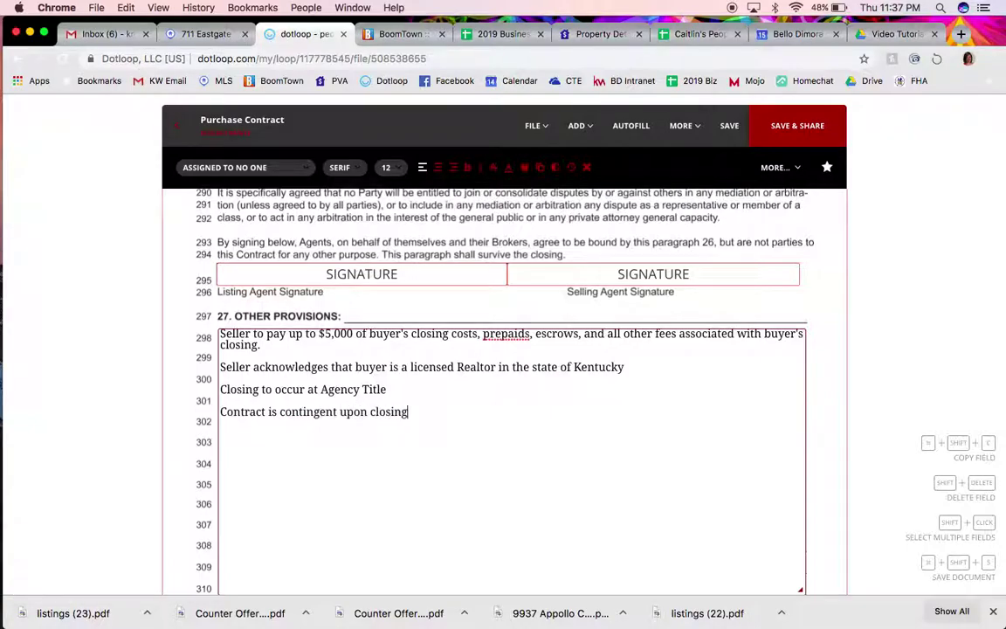
type(" of buyer's property ")
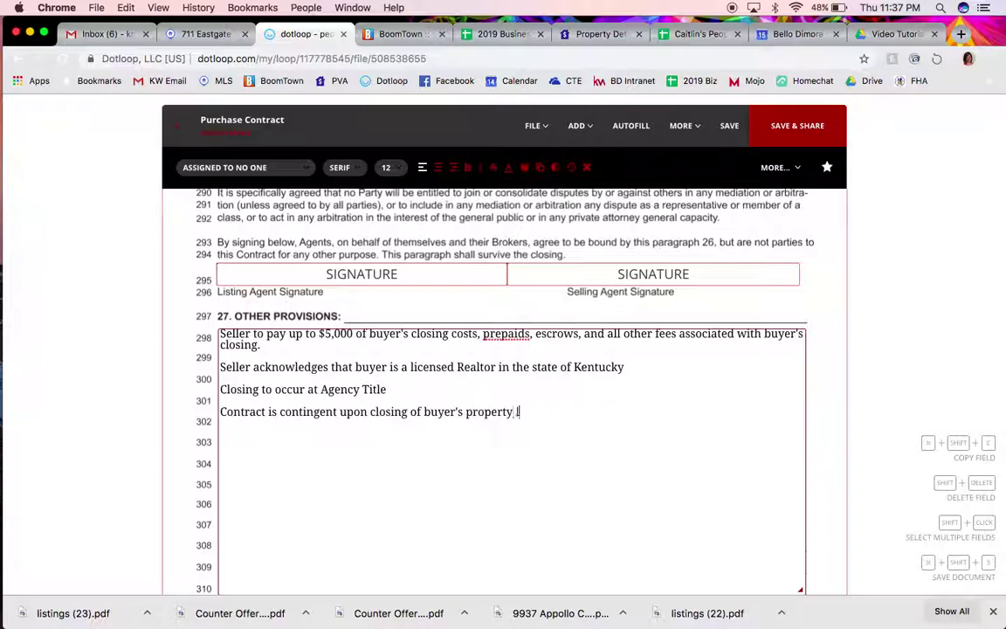
type("located at 123 Main")
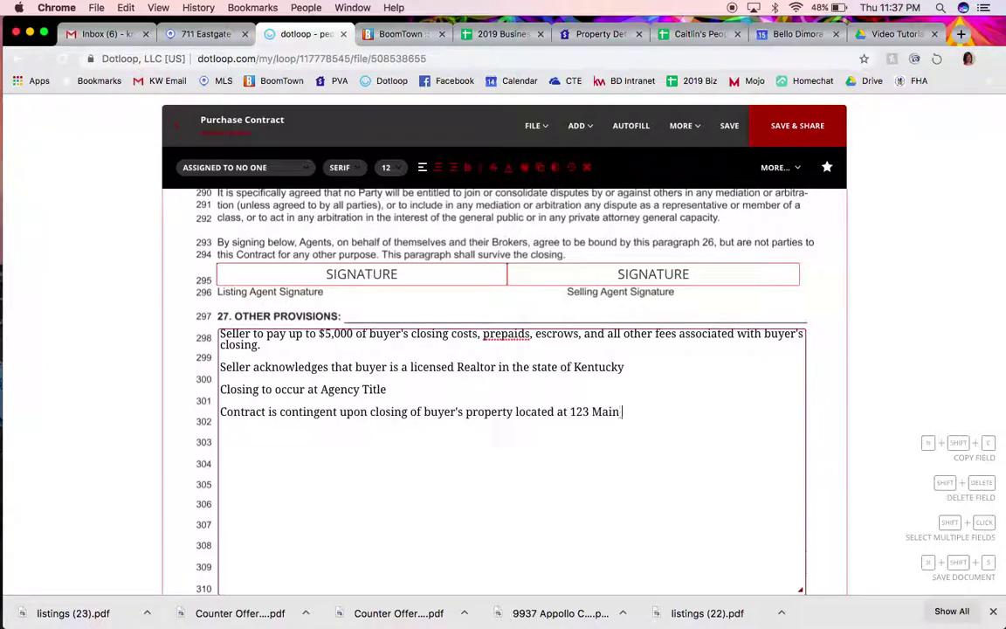
type(" St., Louisville, Ky 40")
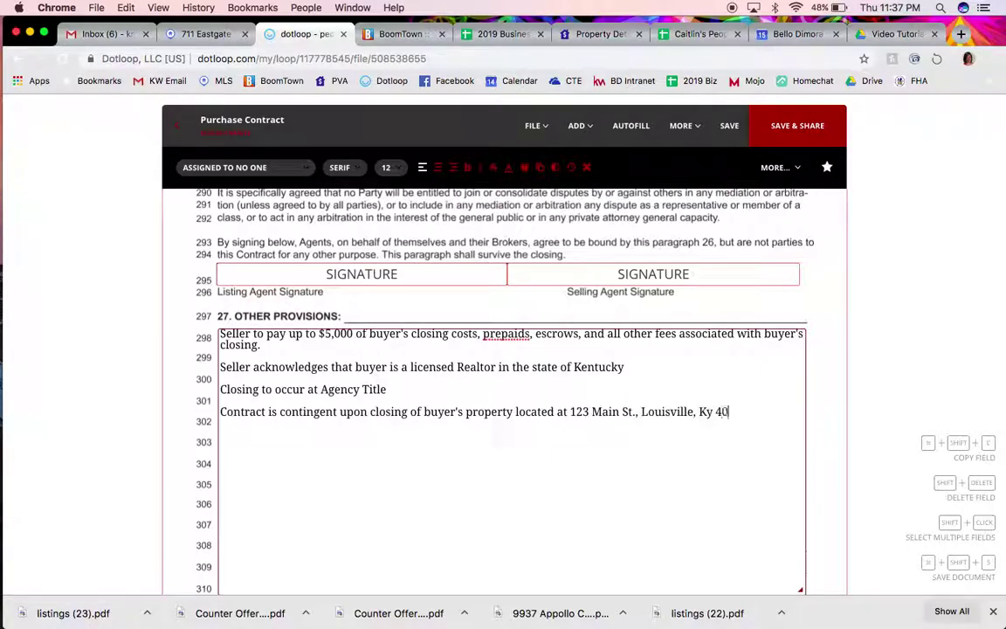
type("222")
key("Return")
Duplicate the contingency line, changing it to 'sale and closing' and appending '(see addendum one)'.
type("Con")
triple_click(222, 413)
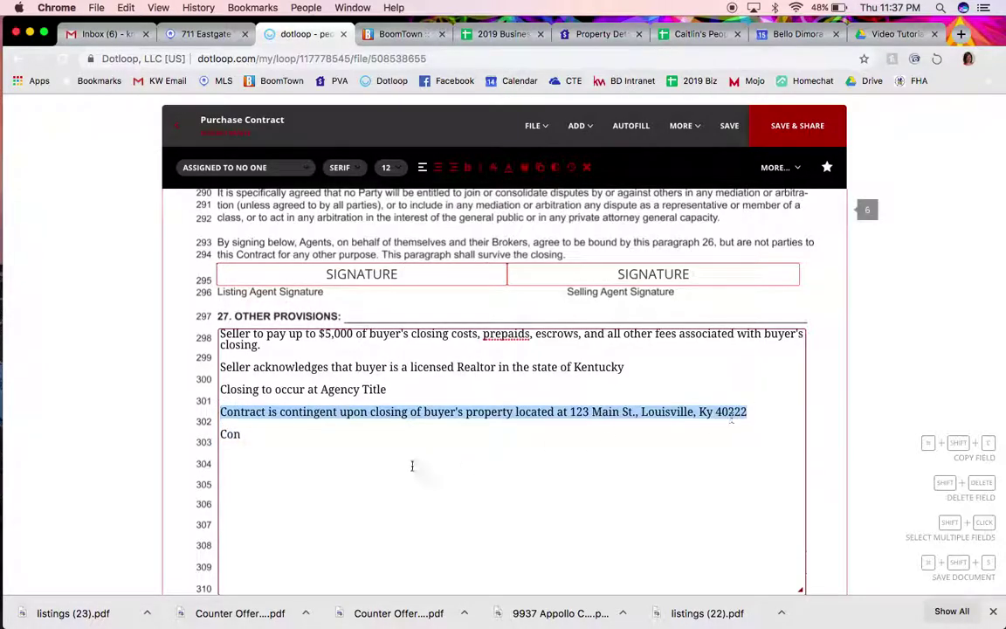
key("ctrl+c")
left_click(243, 434)
key("BackSpace")
key("BackSpace")
key("BackSpace")
key("ctrl+v")
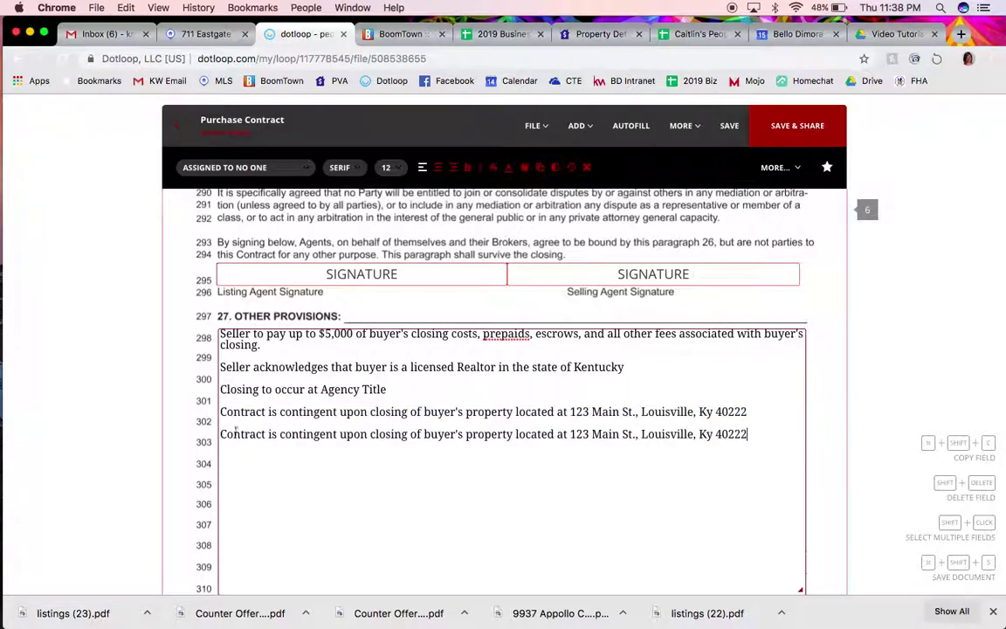
left_click(368, 434)
type("sale an")
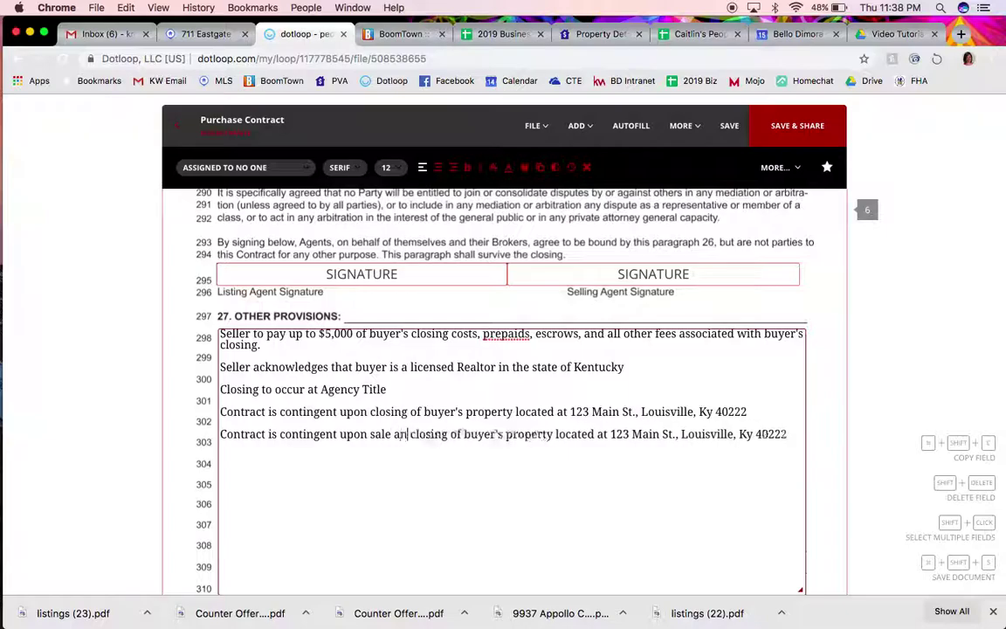
type("d")
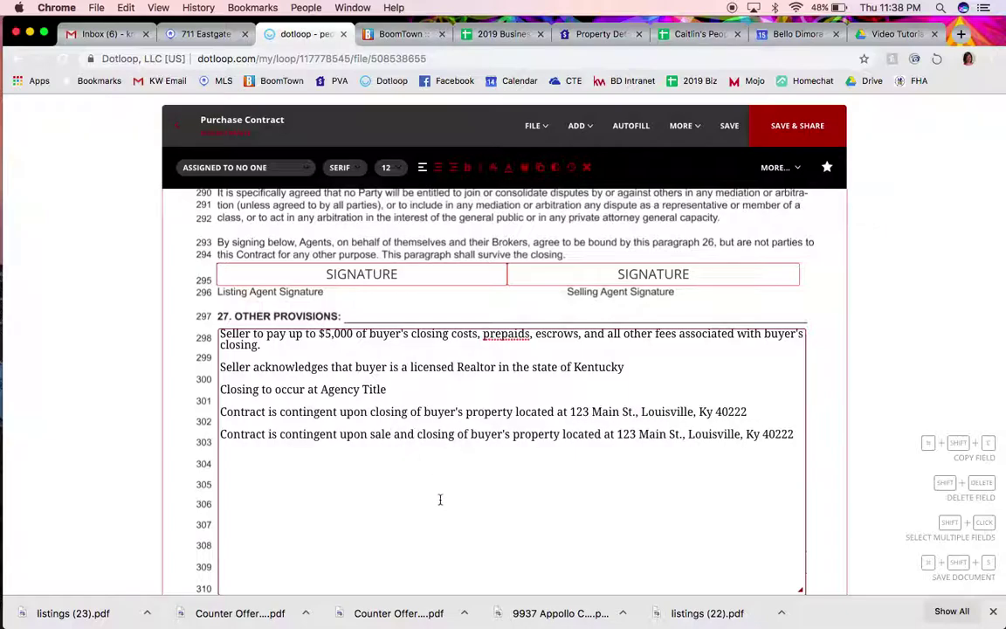
left_click(793, 434)
type("(see addendum ")
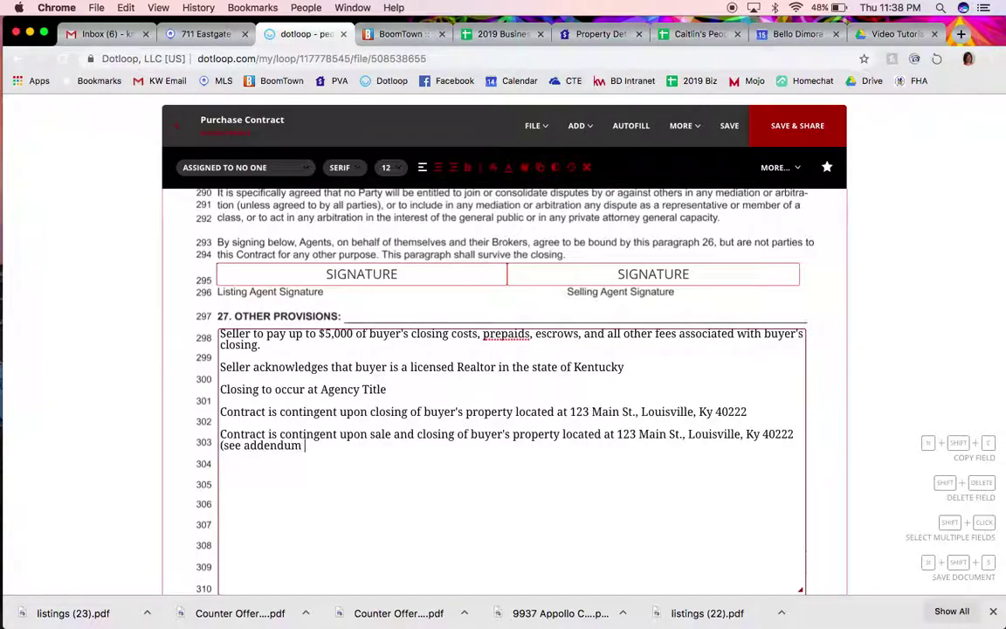
type("one)")
Check the Contingency of Sale/Closing of Buyer's Property addendum box on line 313.
scroll(511, 349, "down", 5)
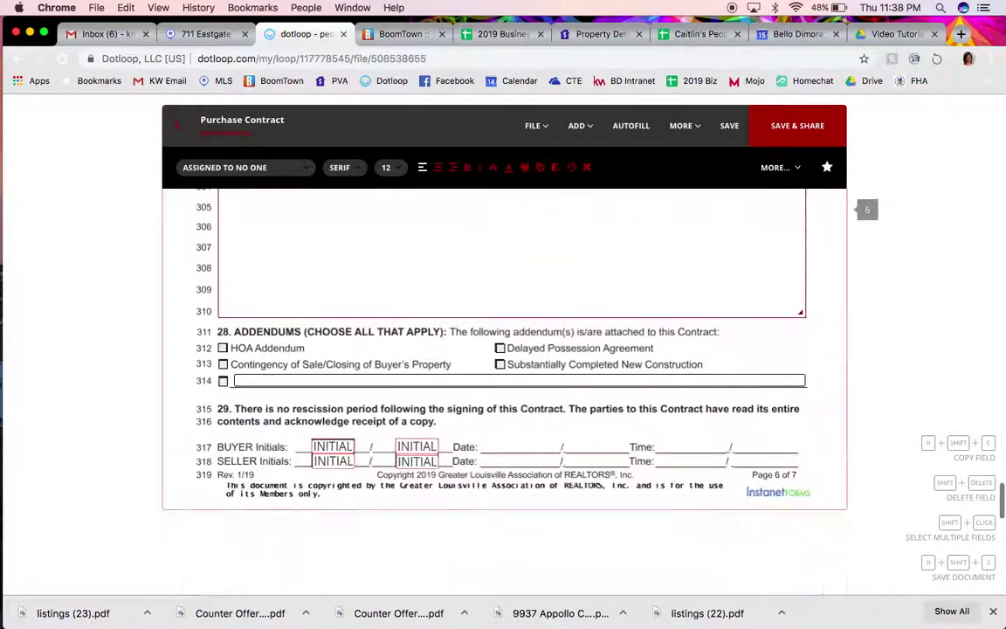
left_click(223, 364)
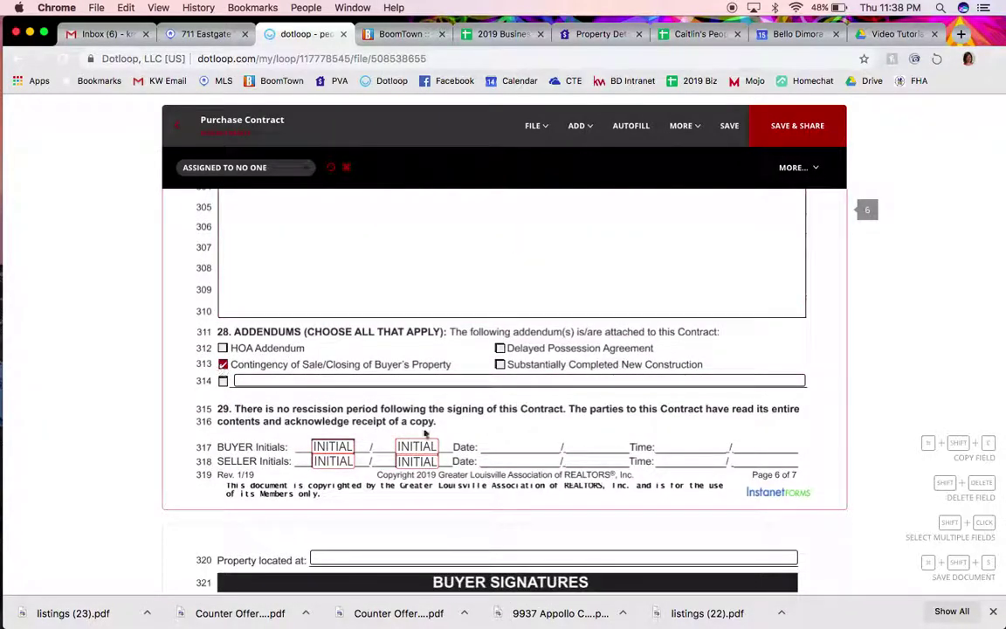
scroll(481, 445, "up", 5)
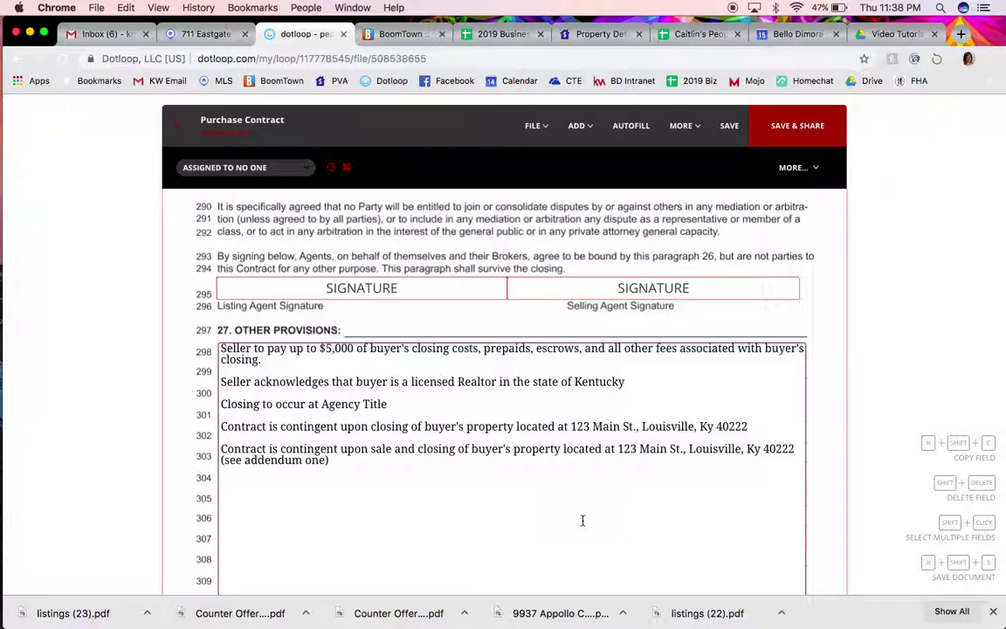
scroll(582, 521, "down", 1)
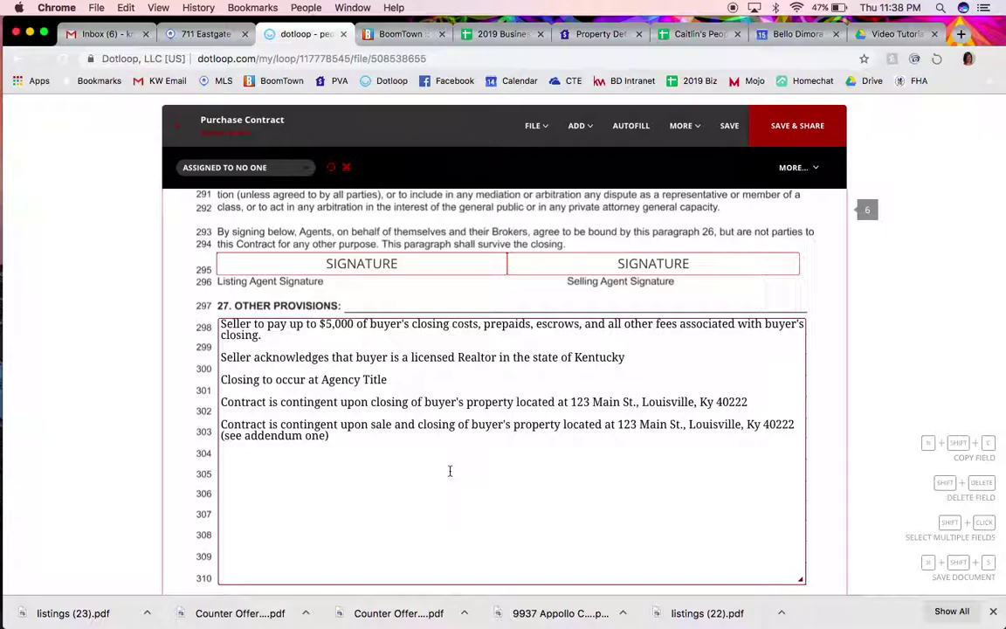
left_click(449, 471)
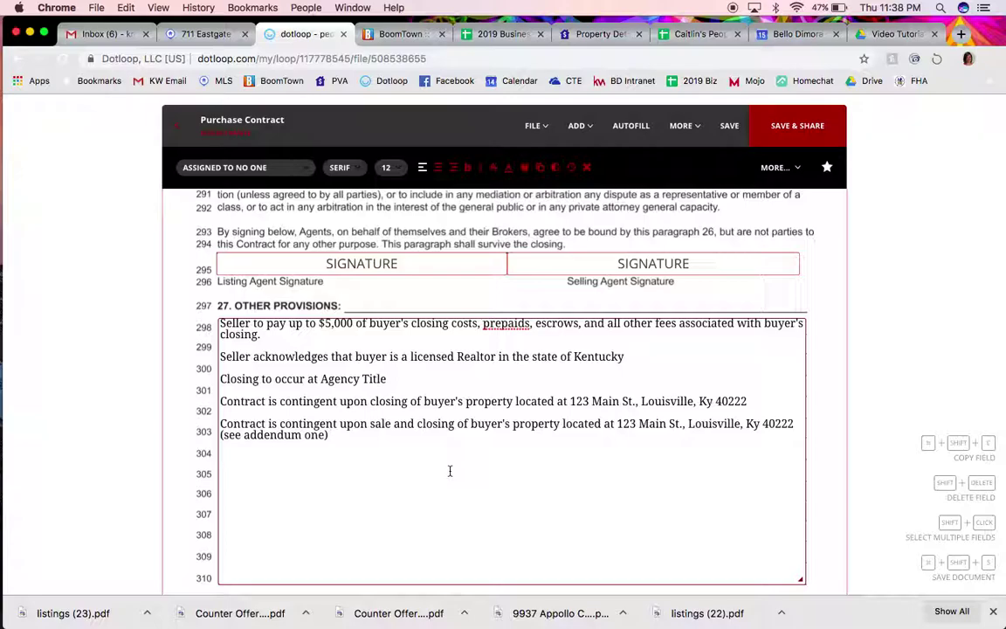
Delete the last four provisions, keeping only the $5,000 one, and uncheck the Contingency addendum.
left_click_drag(359, 443, 221, 354)
key("BackSpace")
scroll(396, 433, "down", 2)
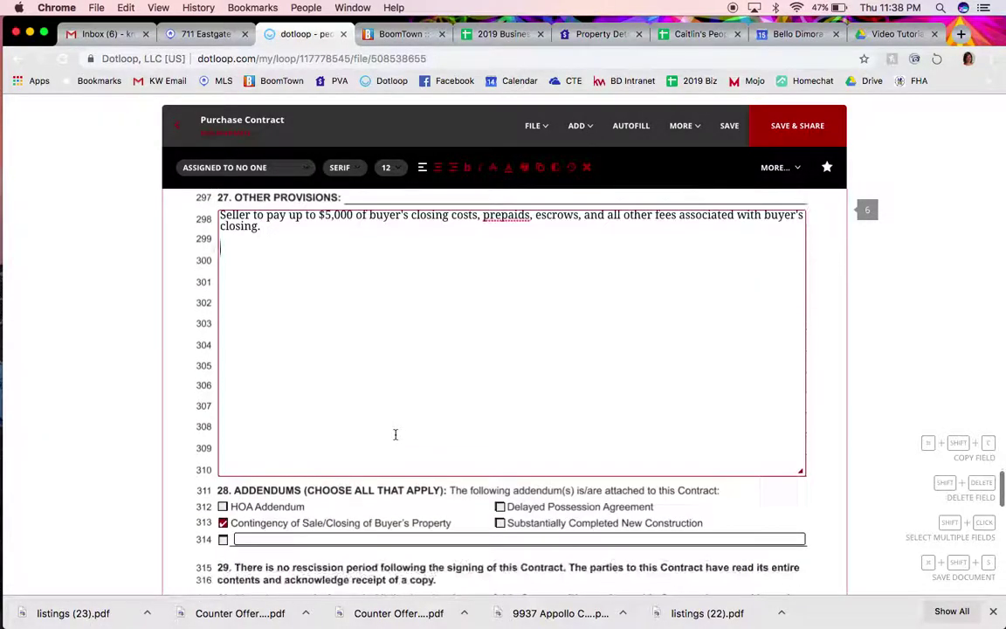
left_click(224, 523)
left_click(224, 523)
scroll(427, 441, "up", 3)
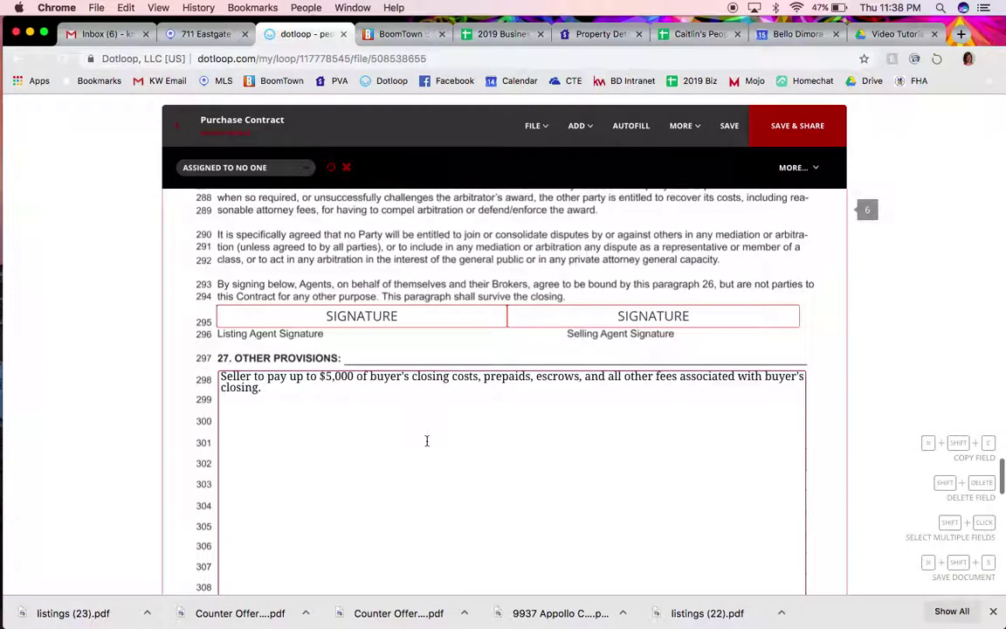
left_click(427, 441)
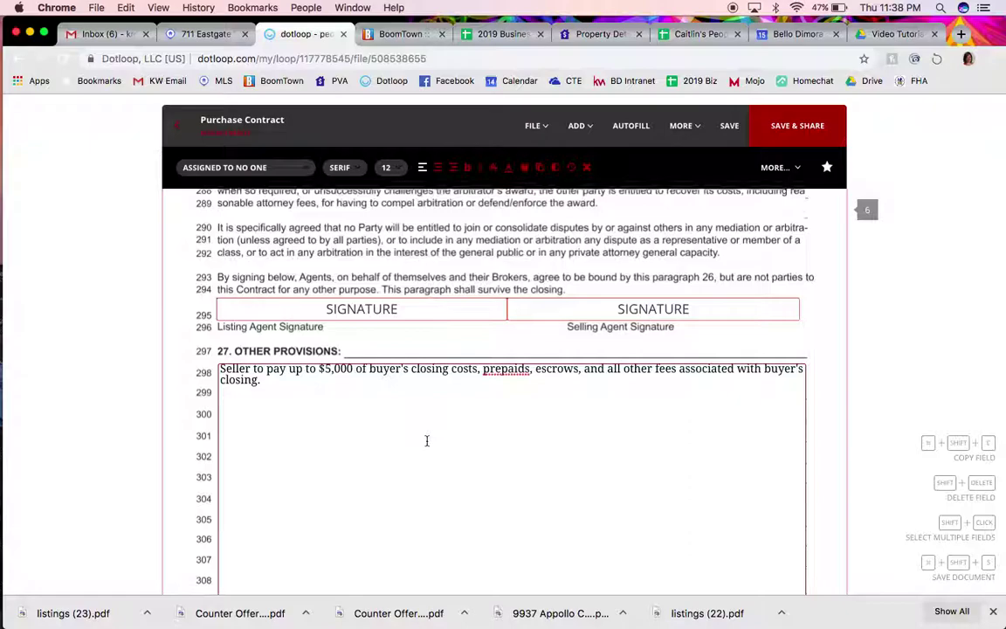
scroll(427, 442, "down", 3)
scroll(427, 441, "down", 2)
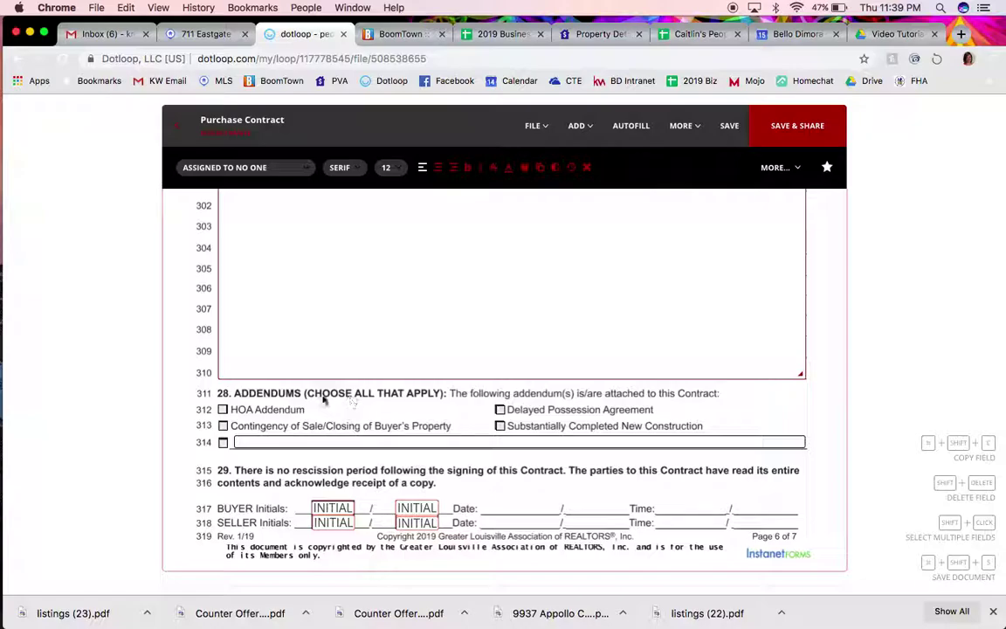
left_click(222, 409)
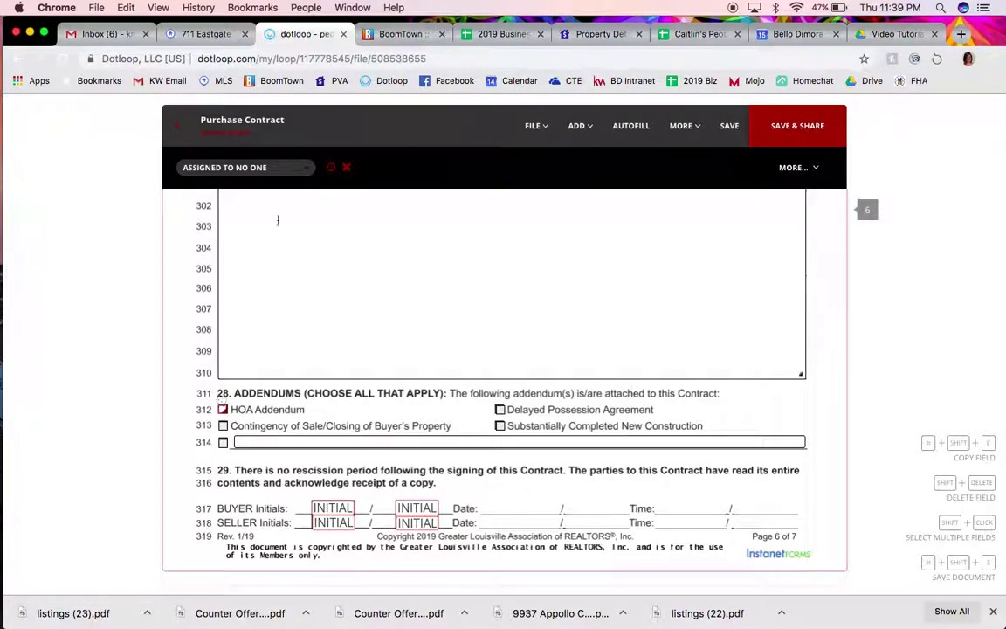
left_click(499, 409)
scroll(502, 378, "down", 1)
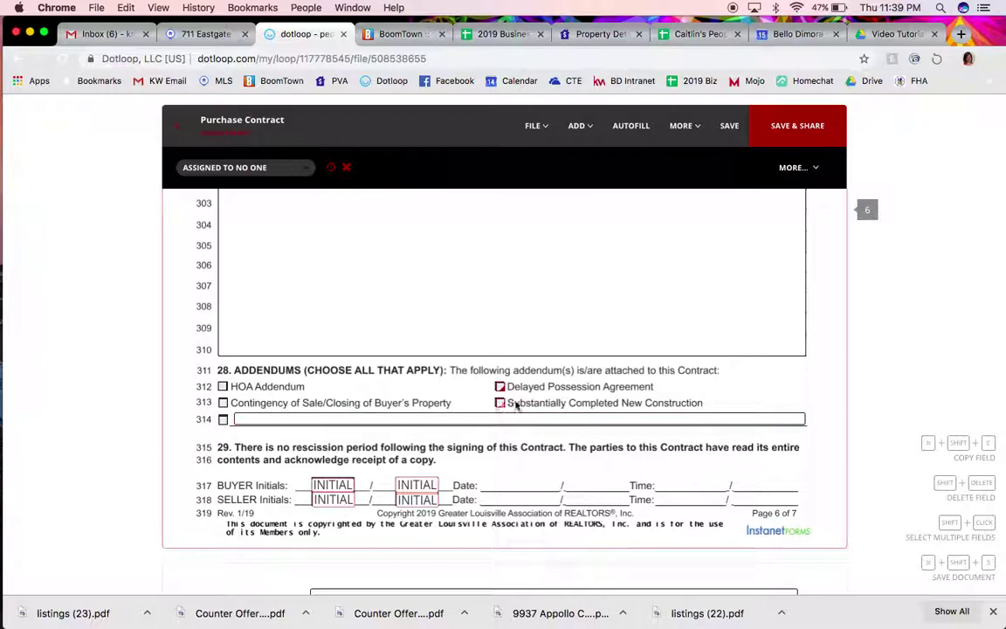
left_click(524, 418)
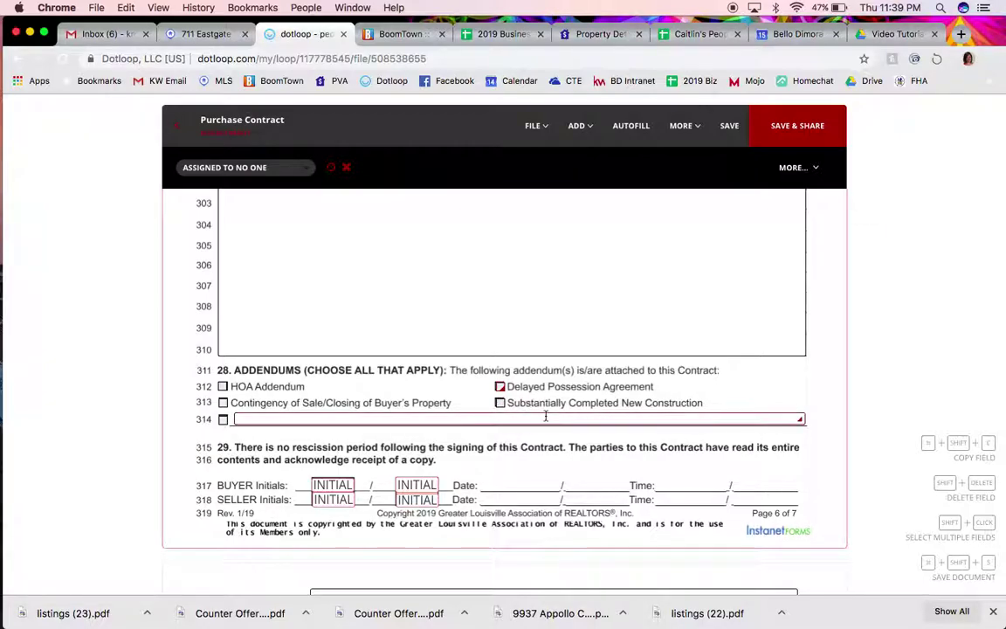
scroll(545, 416, "down", 3)
left_click(282, 353)
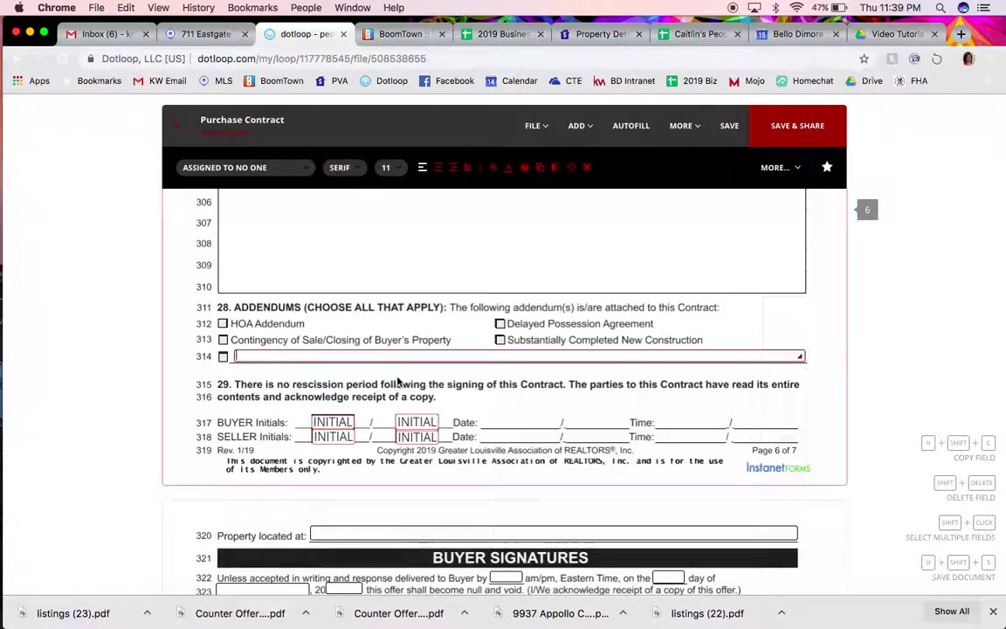
scroll(376, 385, "down", 1)
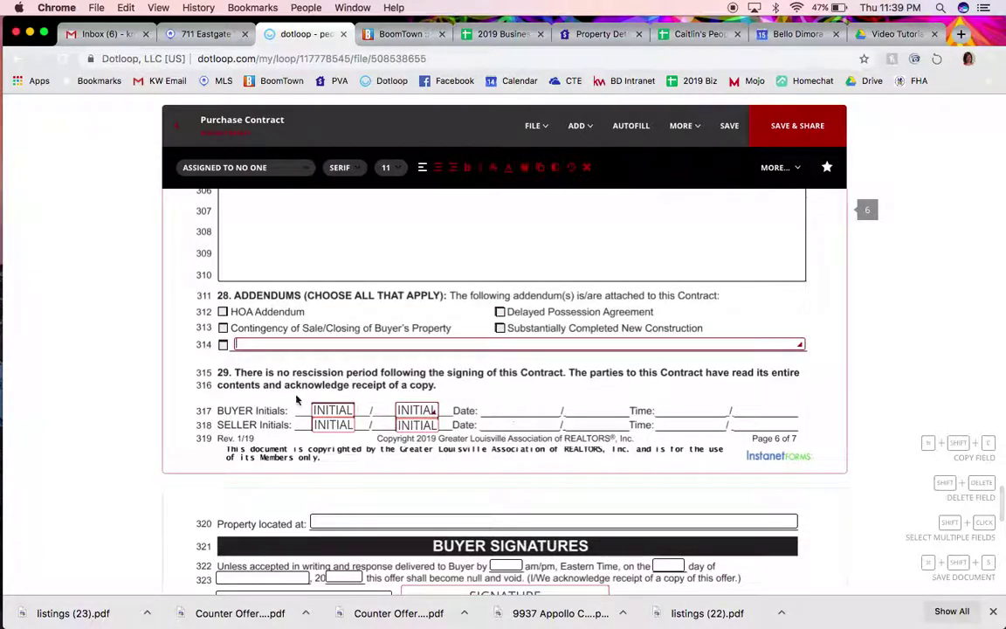
Scroll past the page 6 footer to page 7's Buyer Signatures section.
left_click(239, 377)
left_click_drag(239, 378, 425, 382)
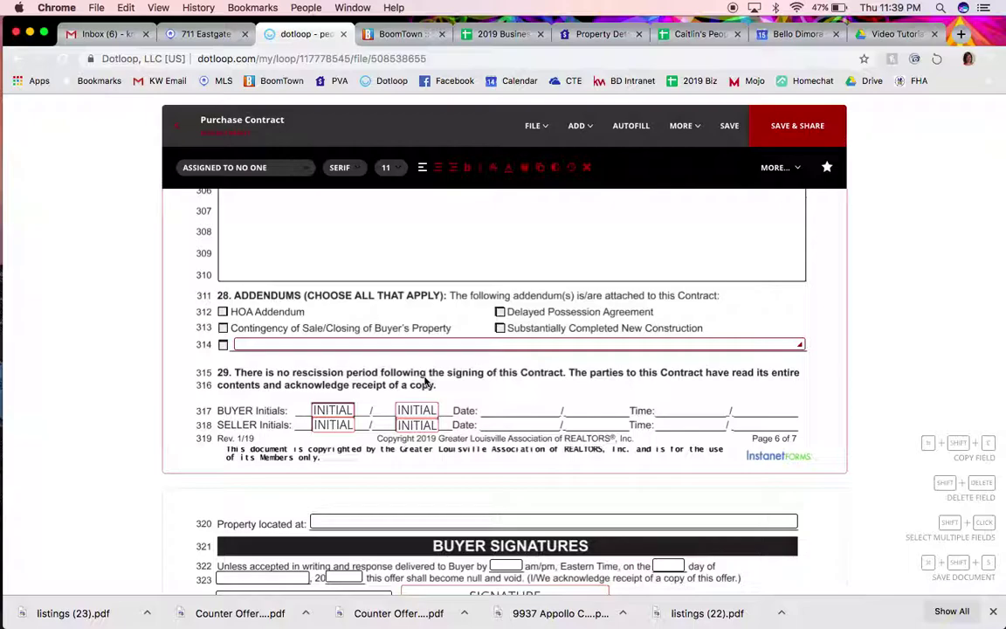
scroll(426, 381, "down", 1)
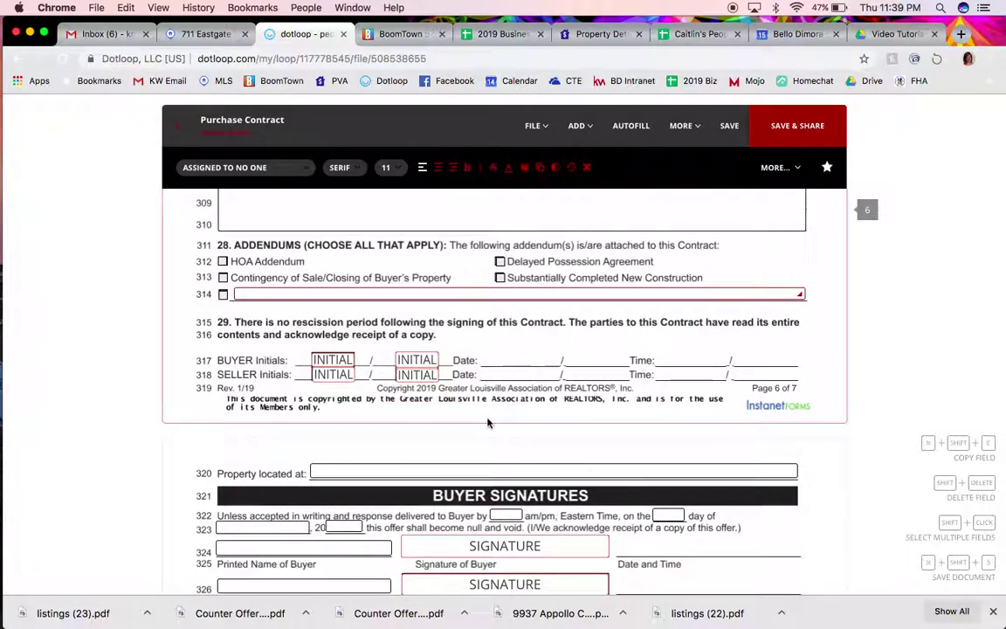
Fill the buyer's response deadline fields with 5pm, day 16, August, year 19.
scroll(491, 392, "down", 2)
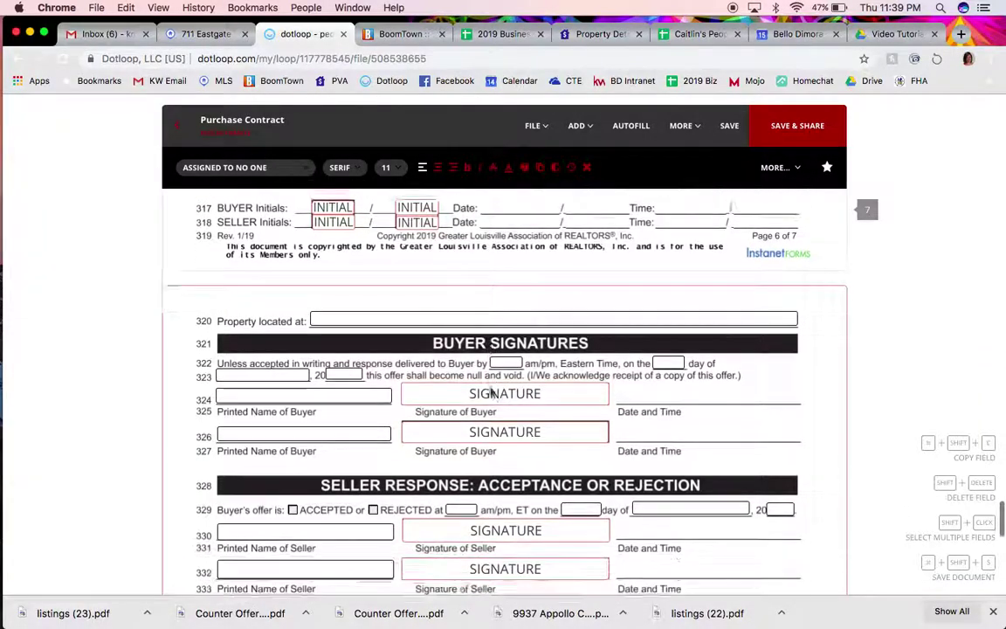
scroll(491, 389, "down", 3)
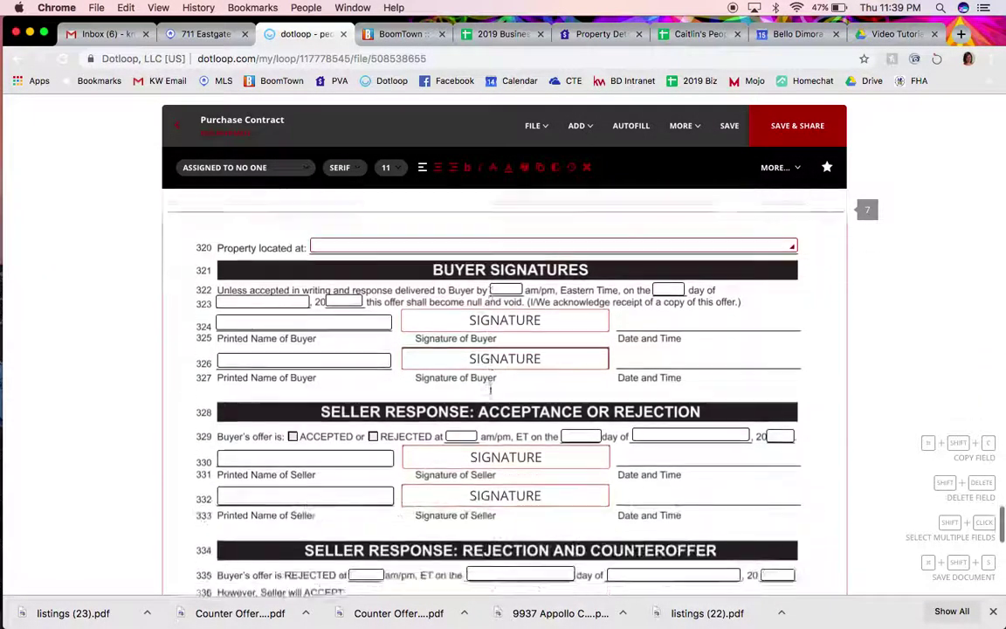
left_click(409, 235)
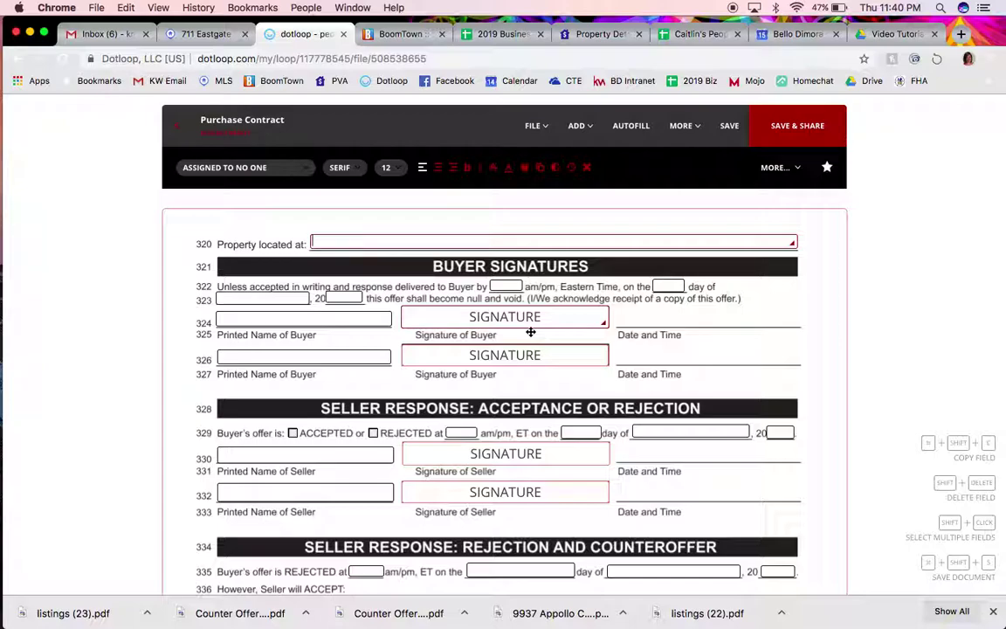
left_click(505, 287)
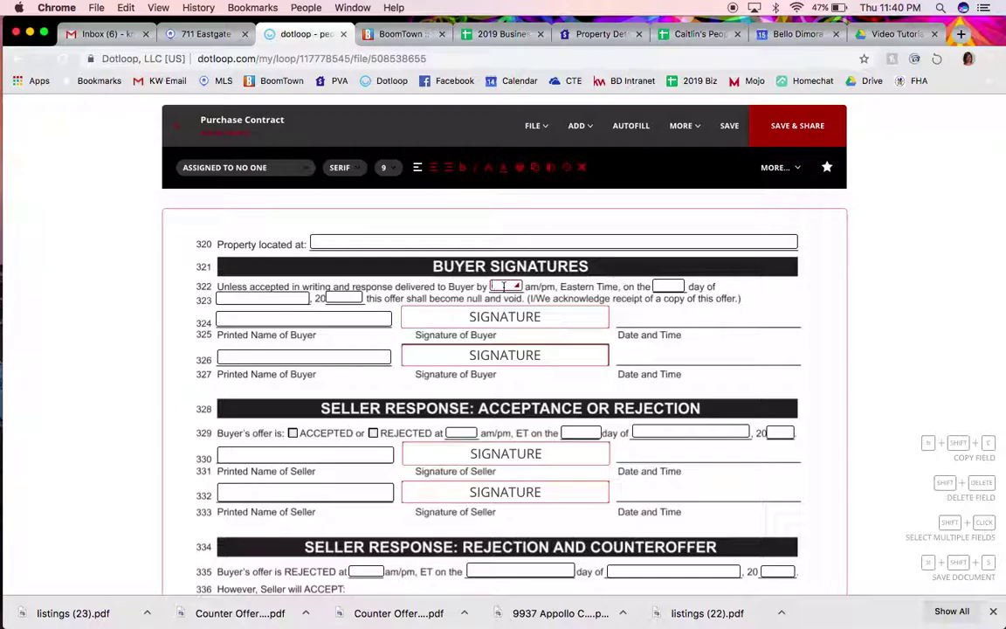
type("5pm")
left_click(666, 285)
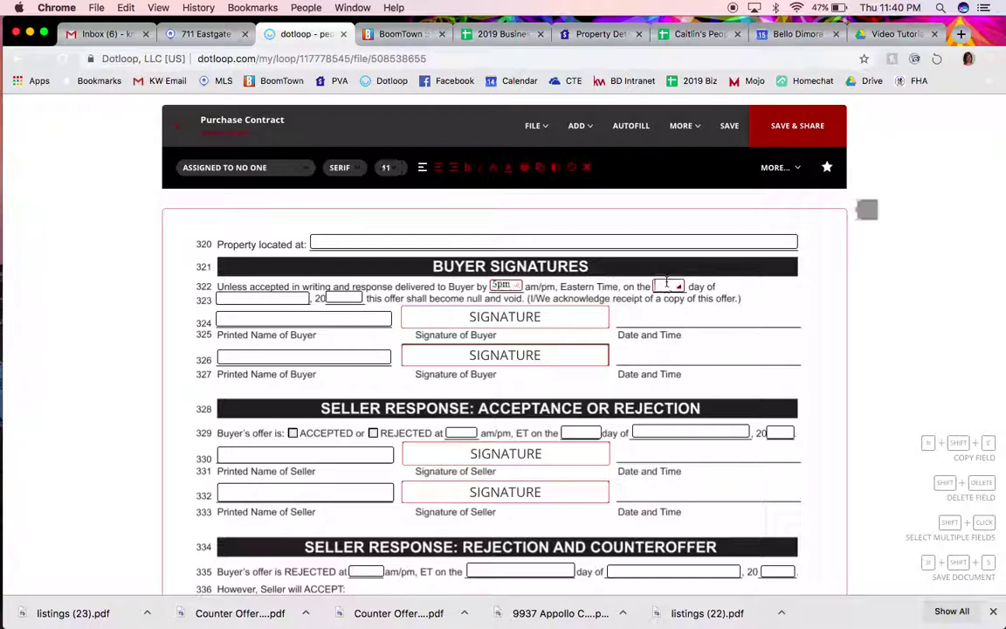
type("16")
left_click(236, 302)
type("August")
left_click(337, 298)
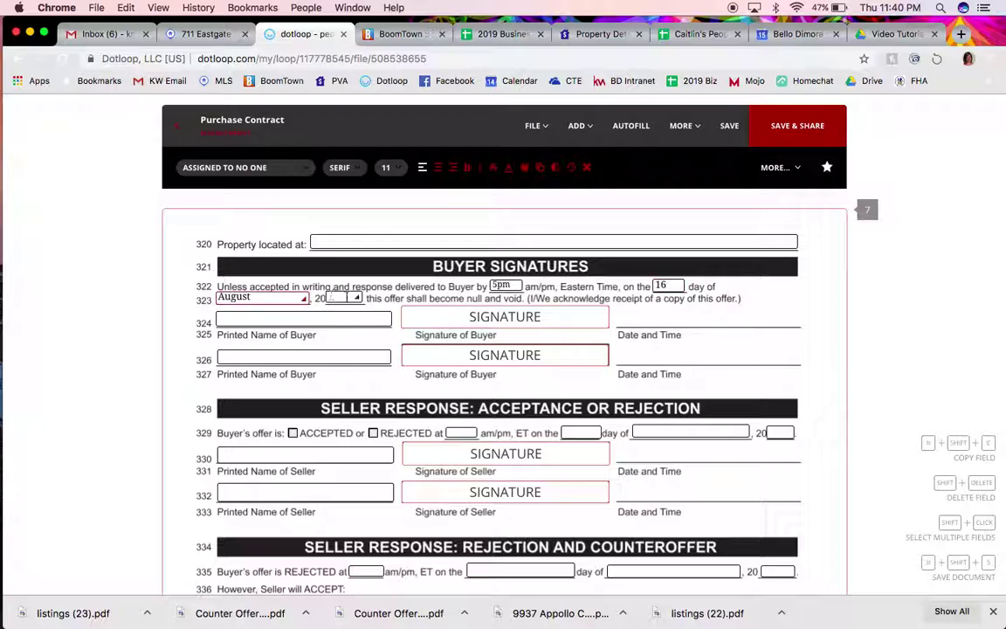
type("19")
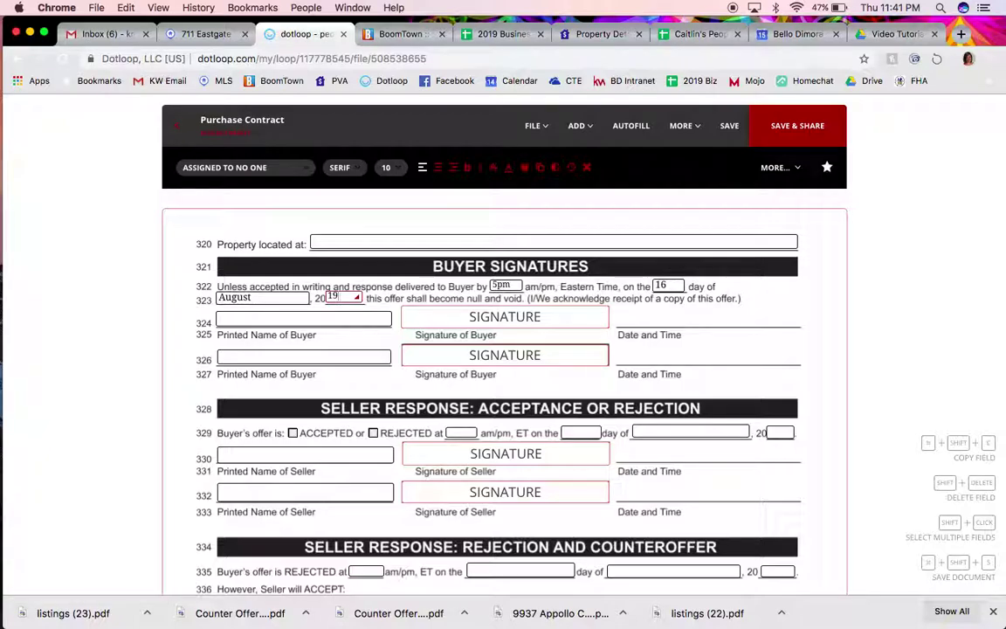
scroll(480, 354, "down", 1)
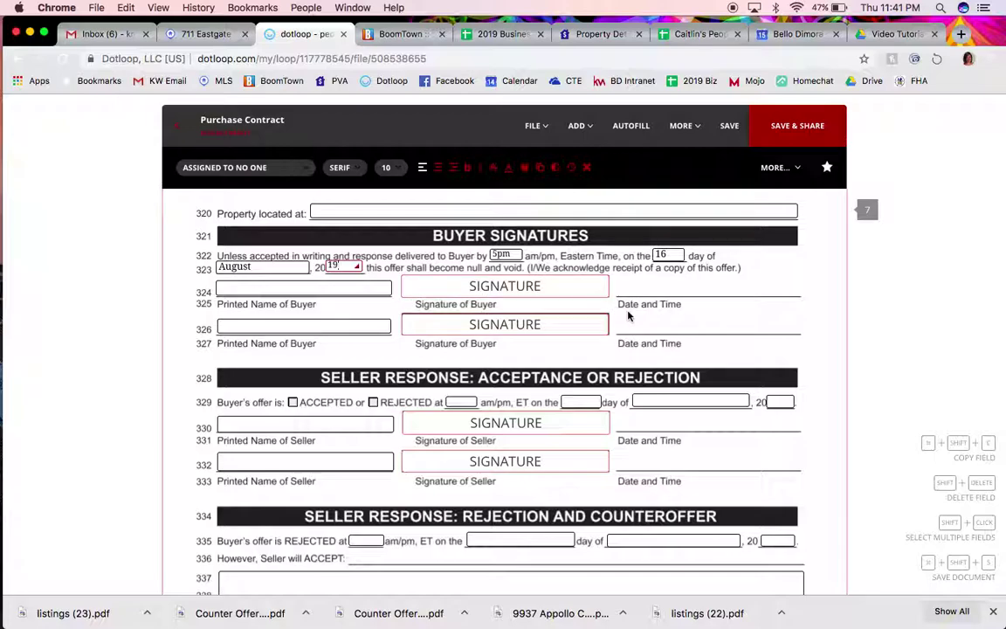
left_click(287, 289)
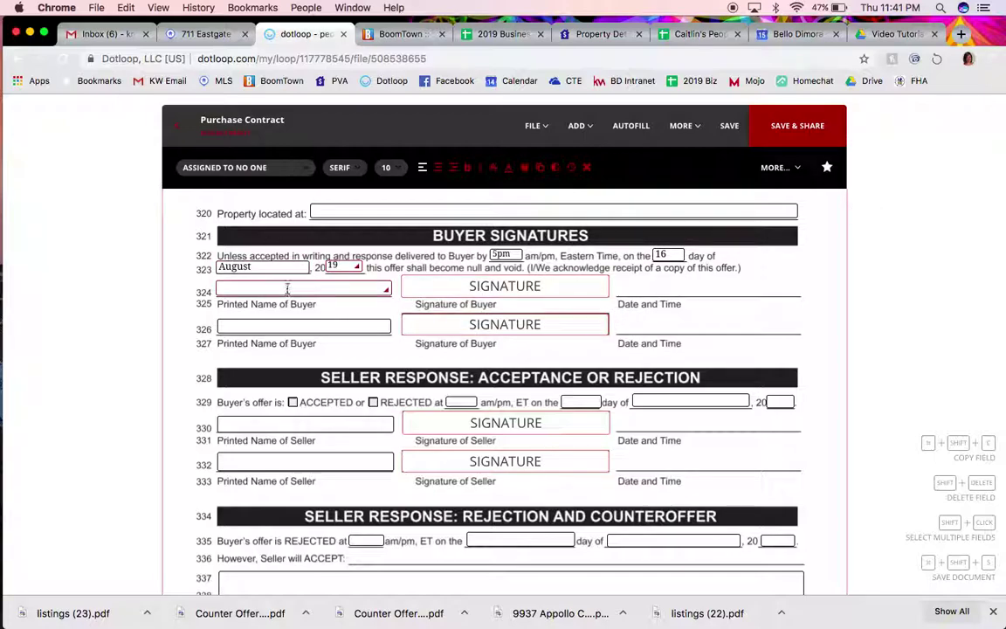
Recheck the 5pm response time field on page 7.
scroll(535, 330, "down", 1)
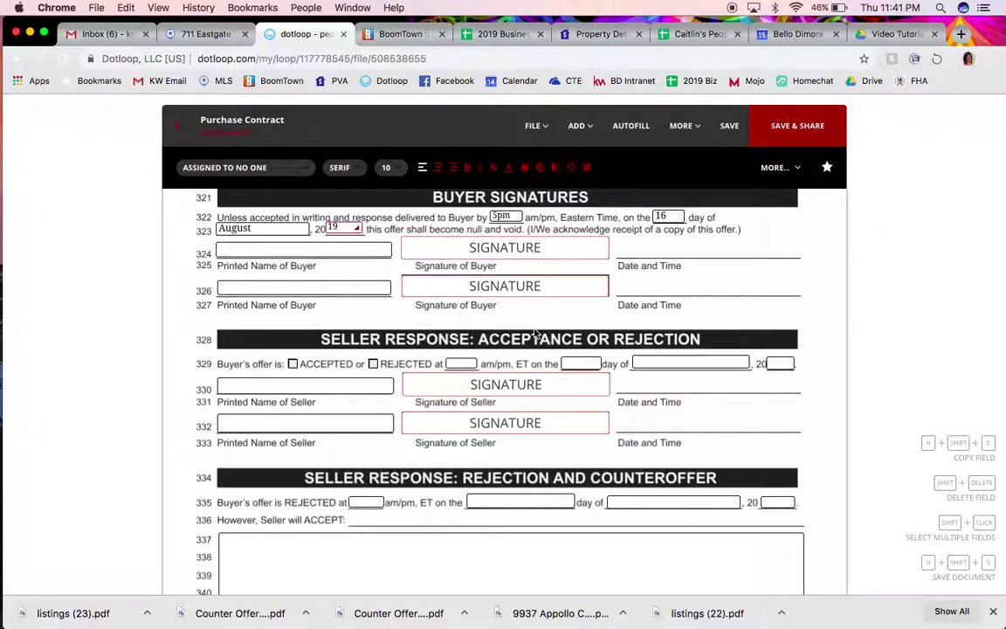
scroll(576, 328, "up", 3)
left_click(499, 321)
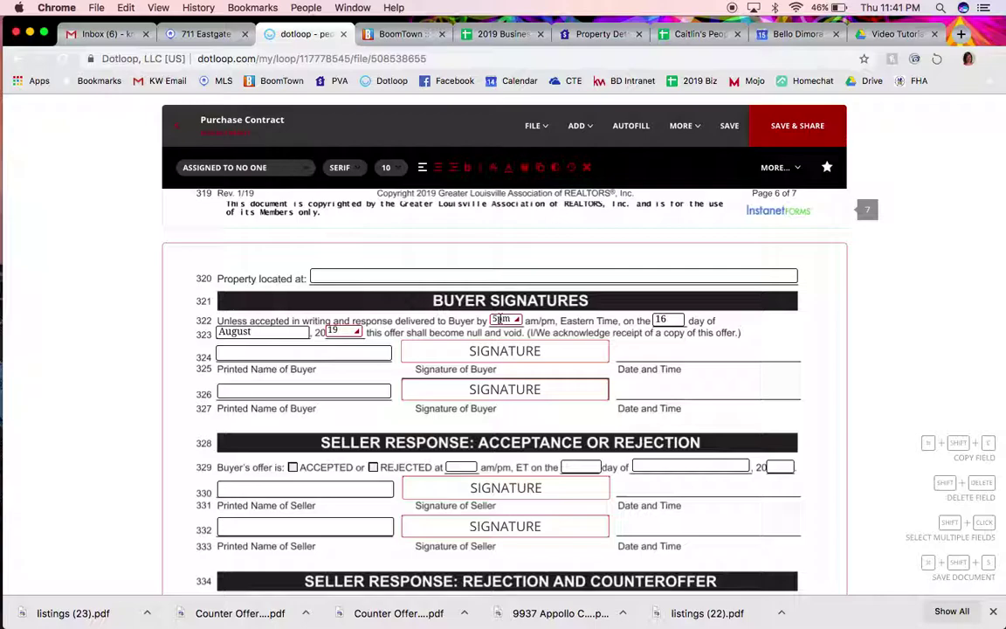
left_click(526, 418)
Clear the ACCEPTED/REJECTED marks on line 329, leaving the seller's response unmarked.
scroll(526, 417, "down", 2)
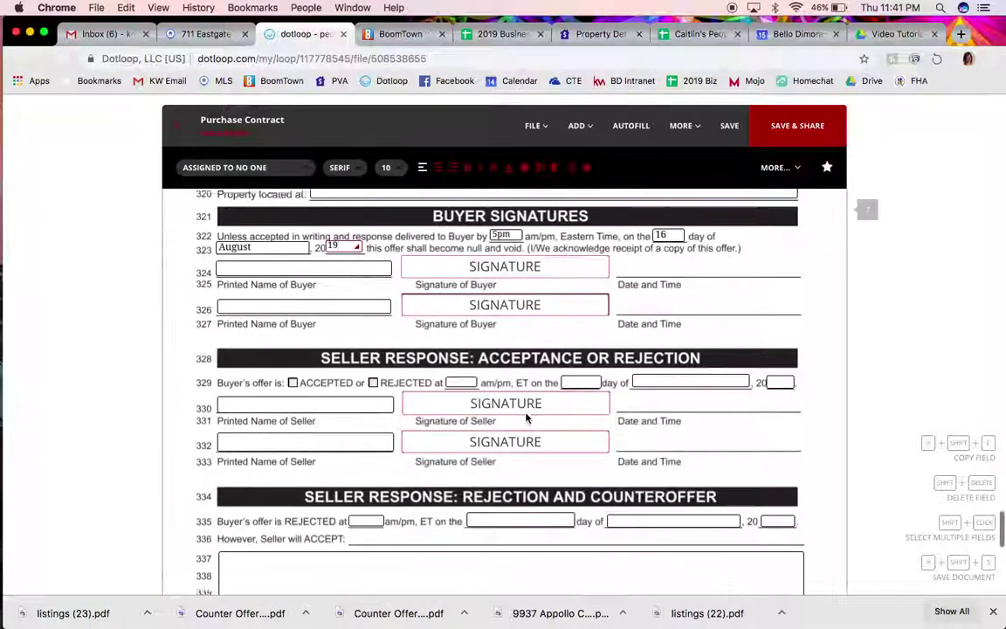
scroll(525, 417, "down", 1)
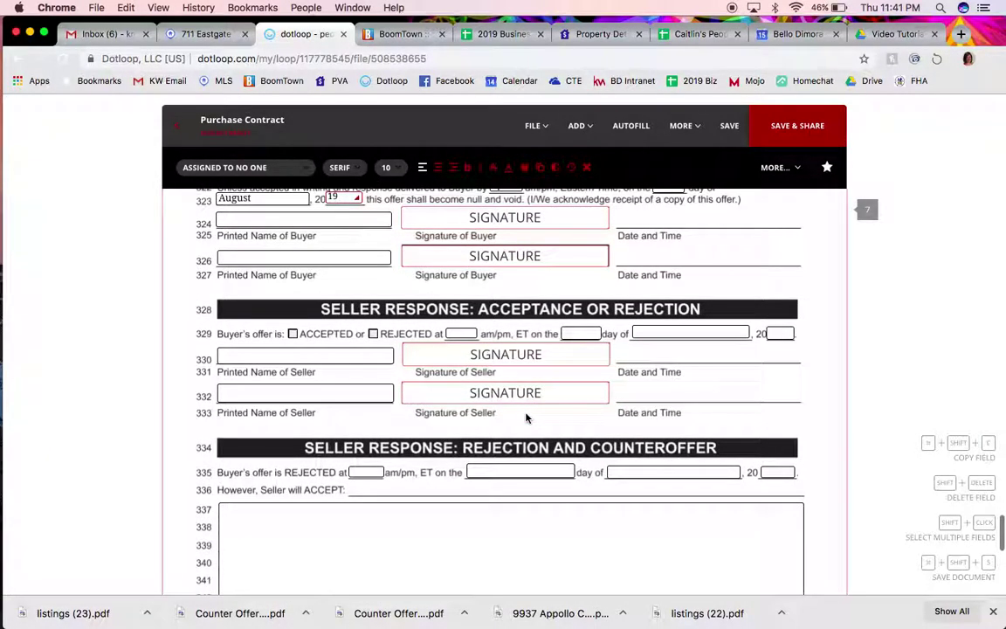
scroll(526, 417, "up", 1)
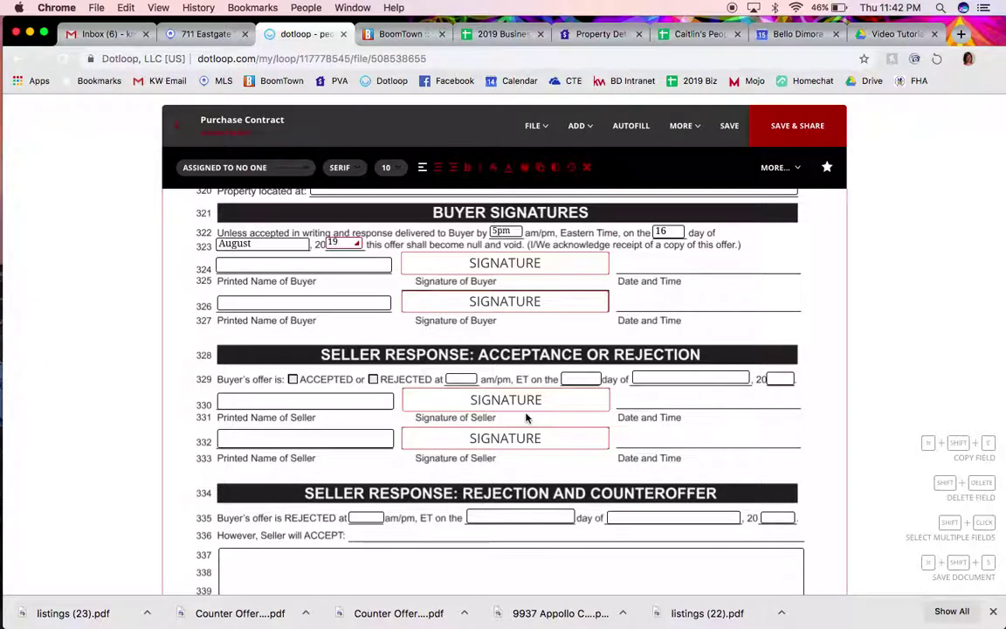
scroll(526, 417, "down", 2)
scroll(527, 417, "down", 1)
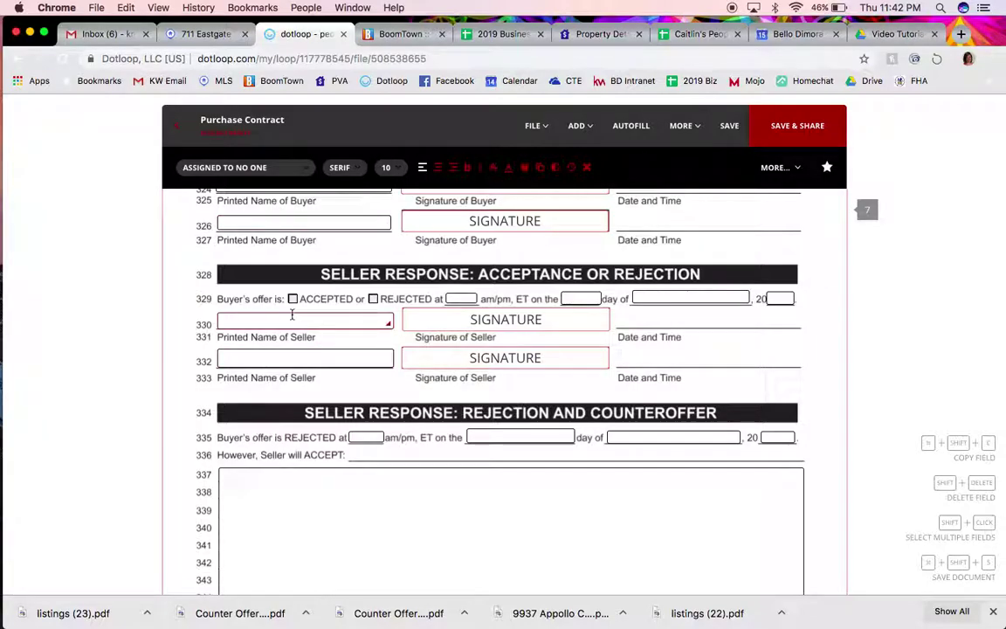
left_click(294, 299)
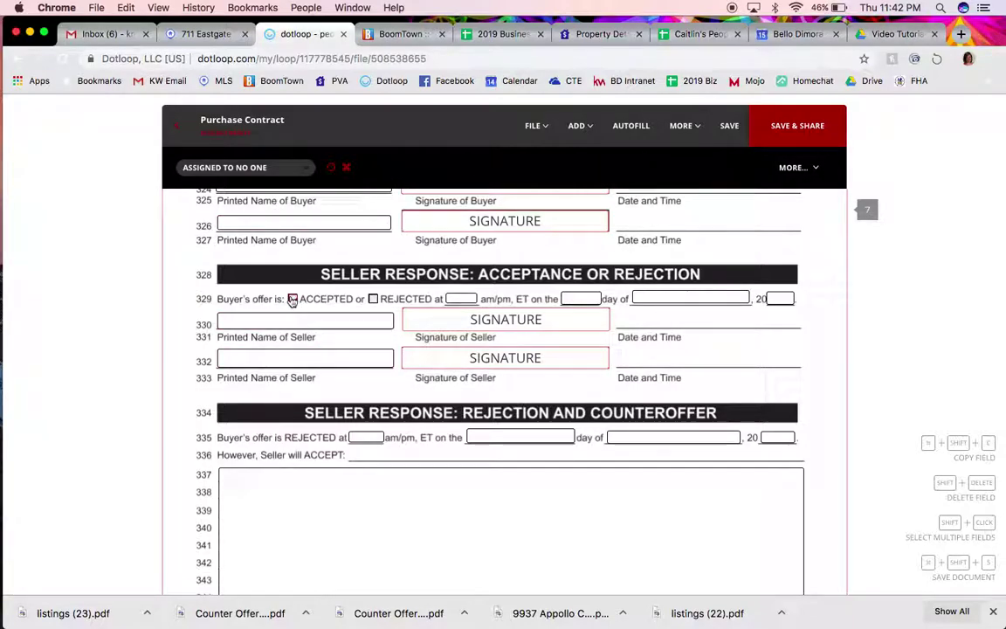
left_click(293, 298)
left_click(373, 298)
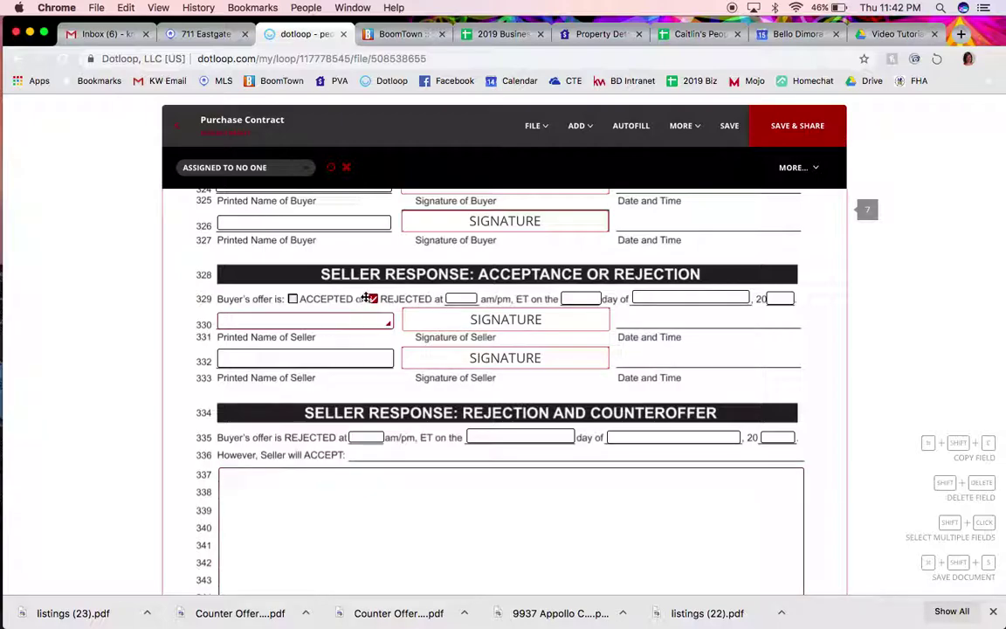
left_click(373, 299)
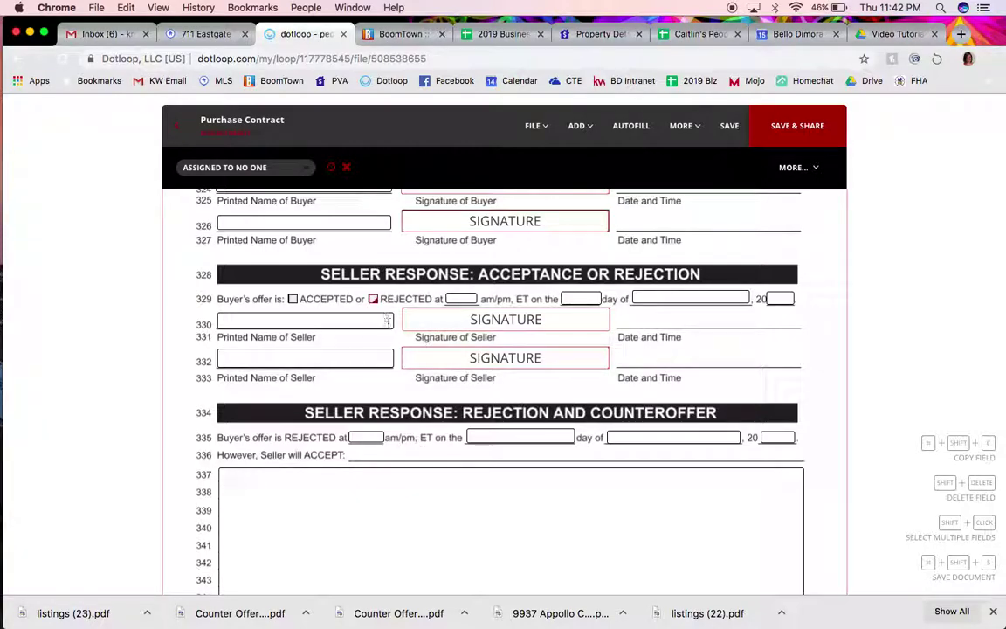
left_click(386, 321)
left_click(431, 361)
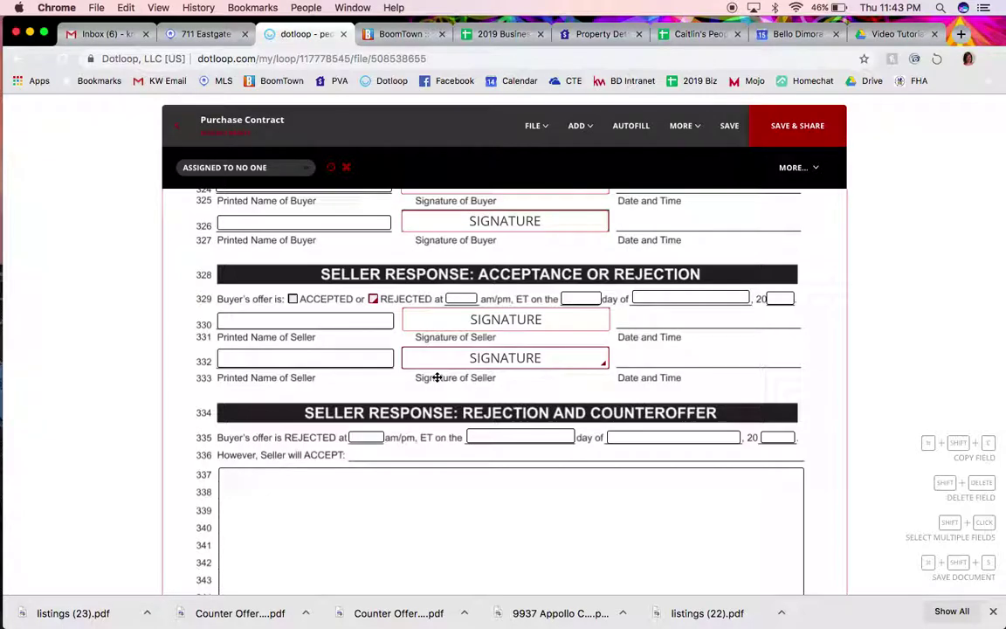
Fill line 335's rejection fields with 2pm, day 16, August, year 19.
scroll(437, 377, "down", 3)
scroll(436, 377, "up", 1)
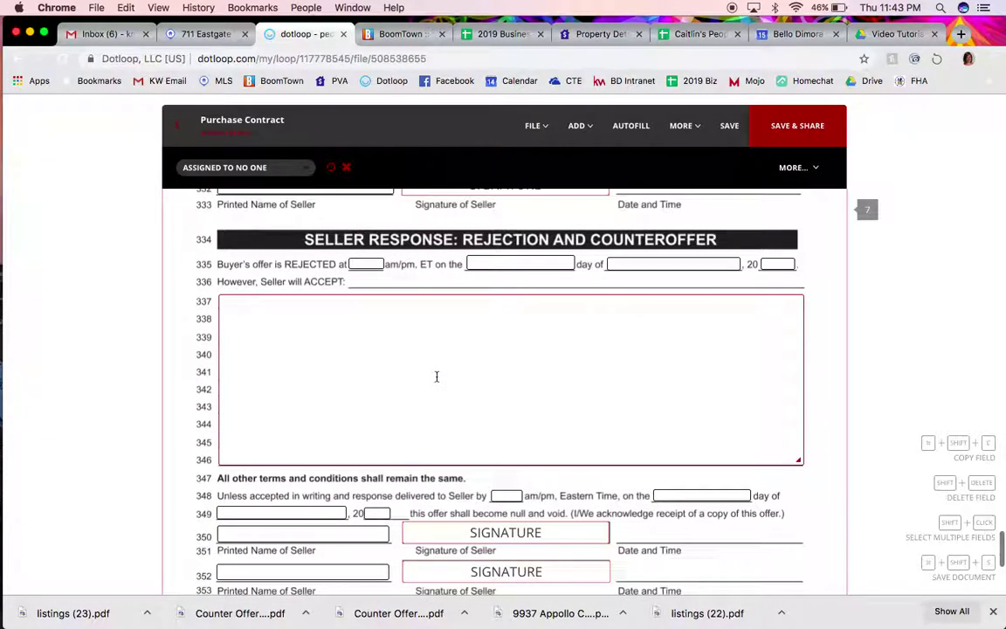
scroll(419, 441, "down", 1)
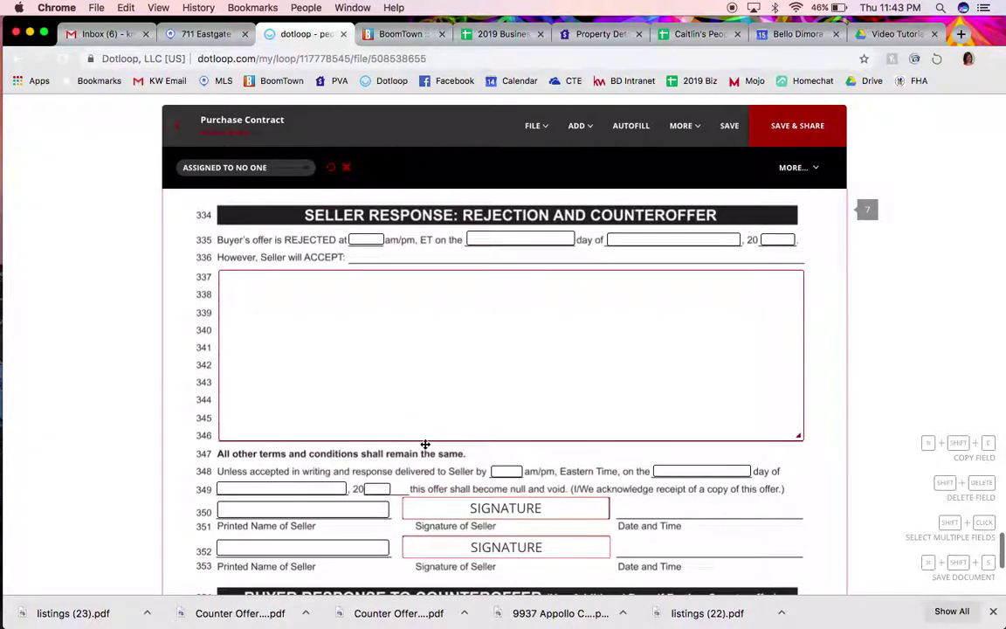
left_click(531, 238)
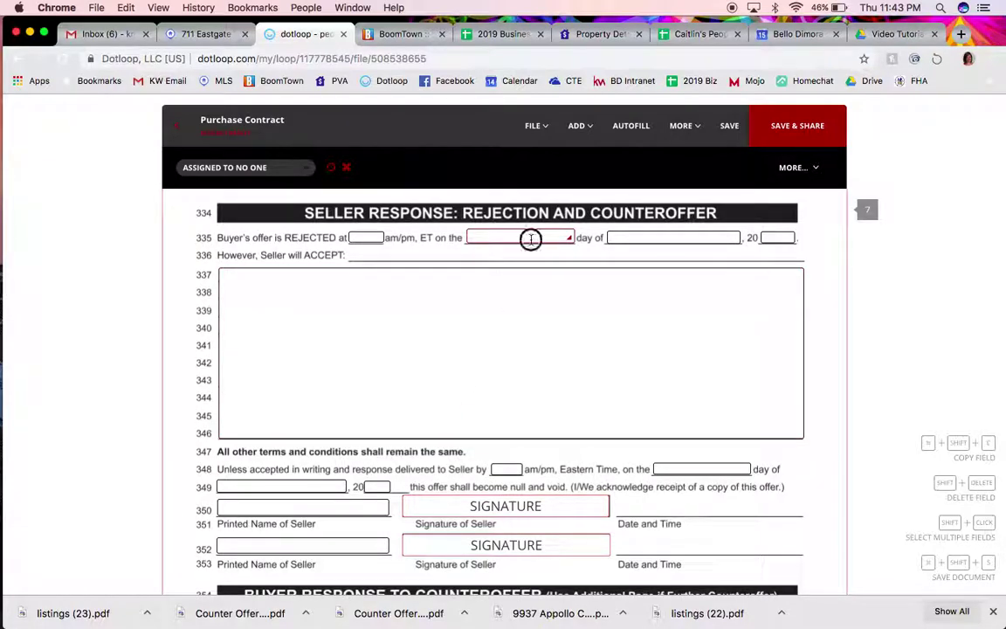
left_click(367, 237)
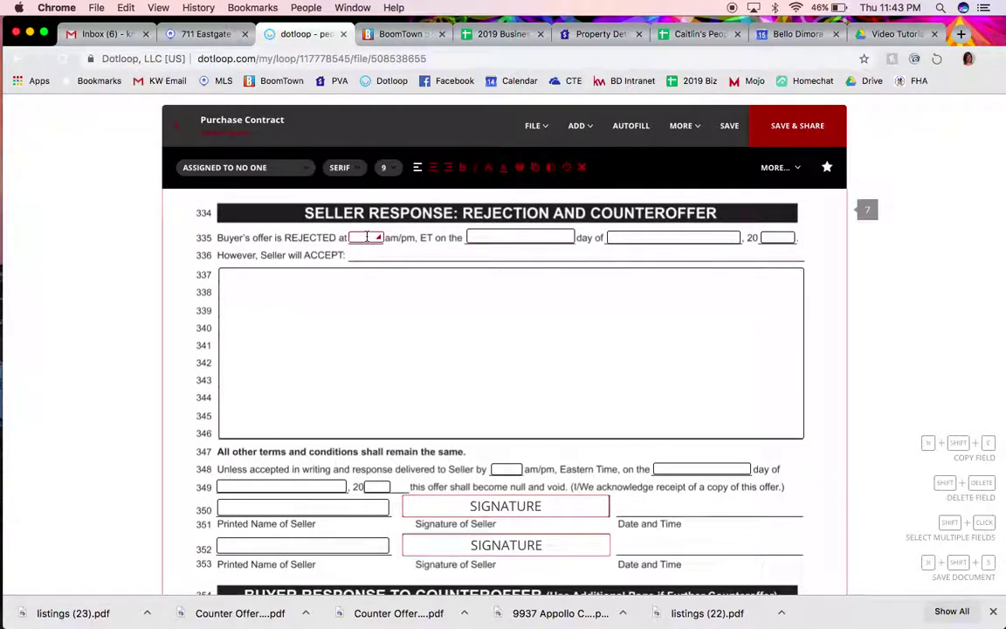
type("2pm")
left_click(478, 236)
type("16")
left_click(673, 236)
type("A")
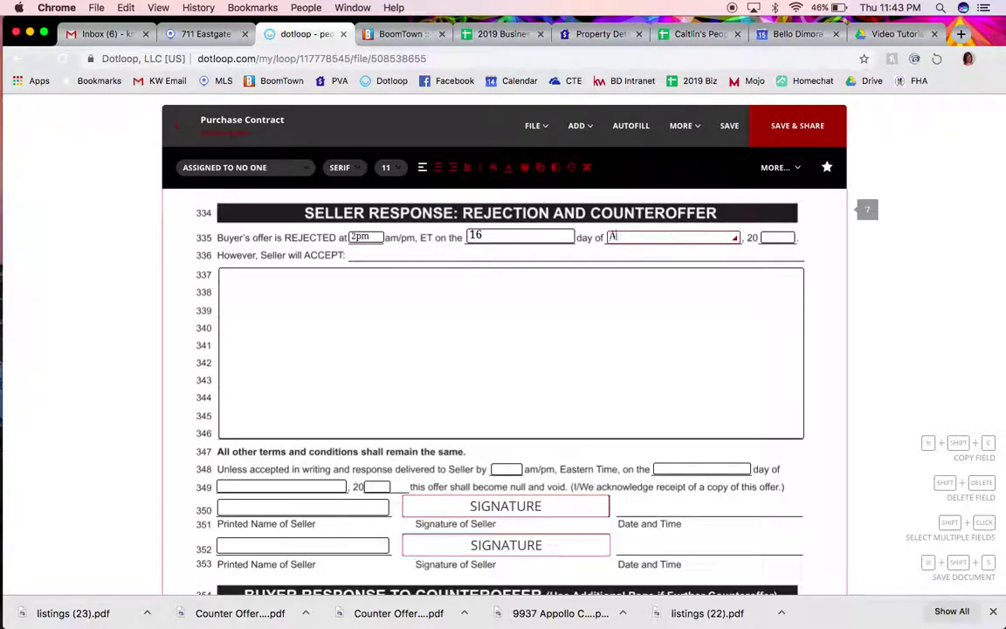
type("ugust")
left_click(777, 236)
type("19")
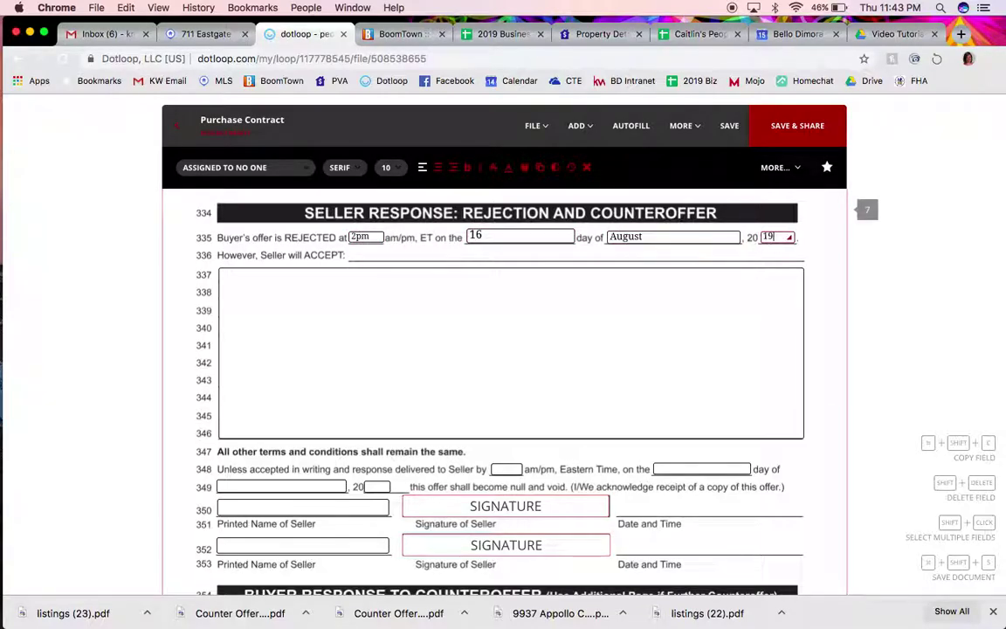
Write the counteroffer 'Sales price to be $205,000' and strike through the line 347 sentence.
left_click(658, 382)
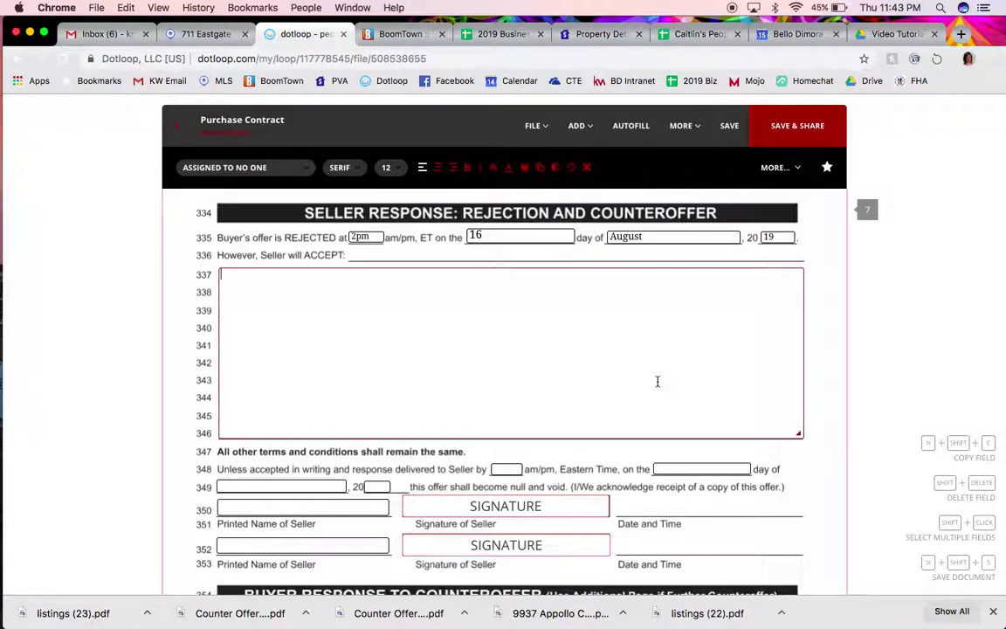
type("Seles price to be $20")
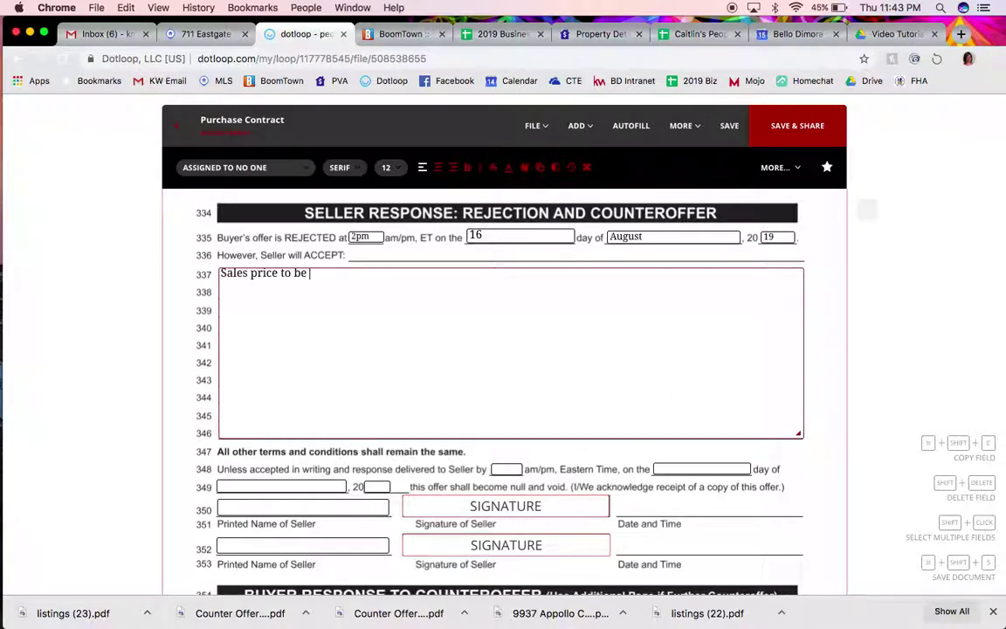
type("5,000")
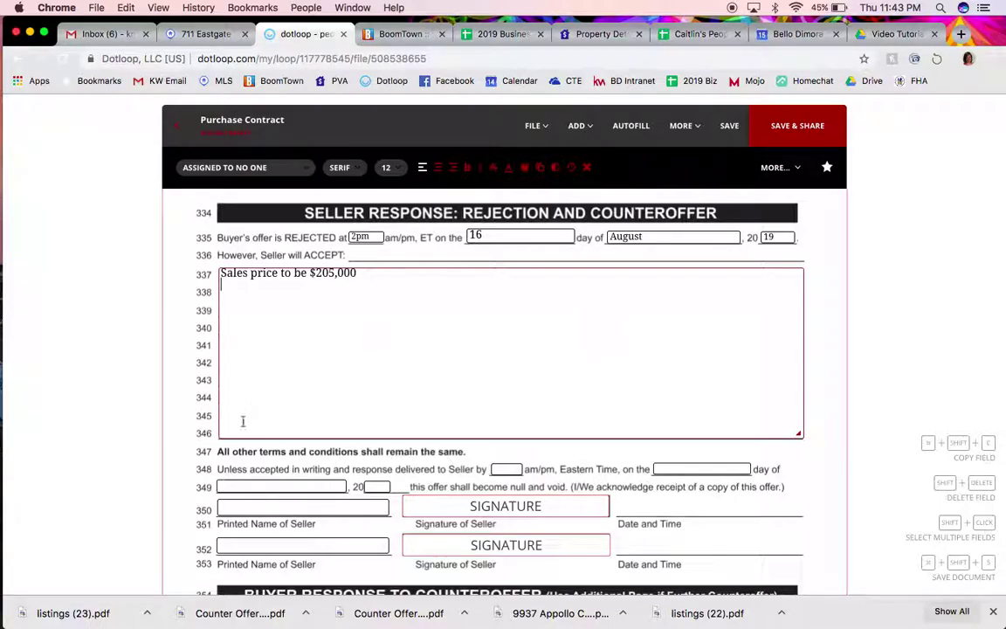
left_click_drag(221, 452, 440, 456)
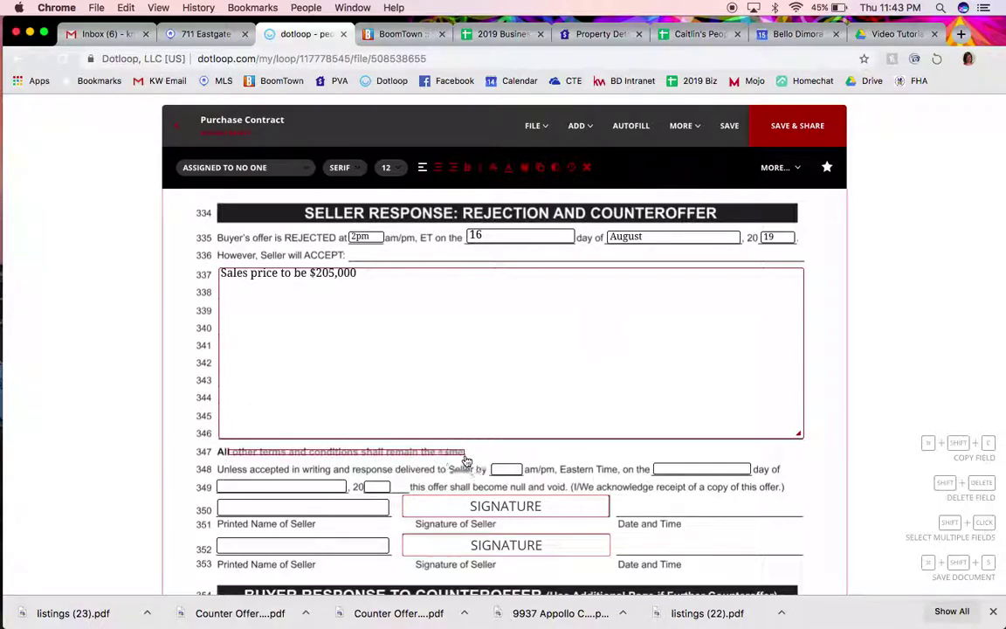
left_click(448, 461)
left_click_drag(225, 451, 448, 465)
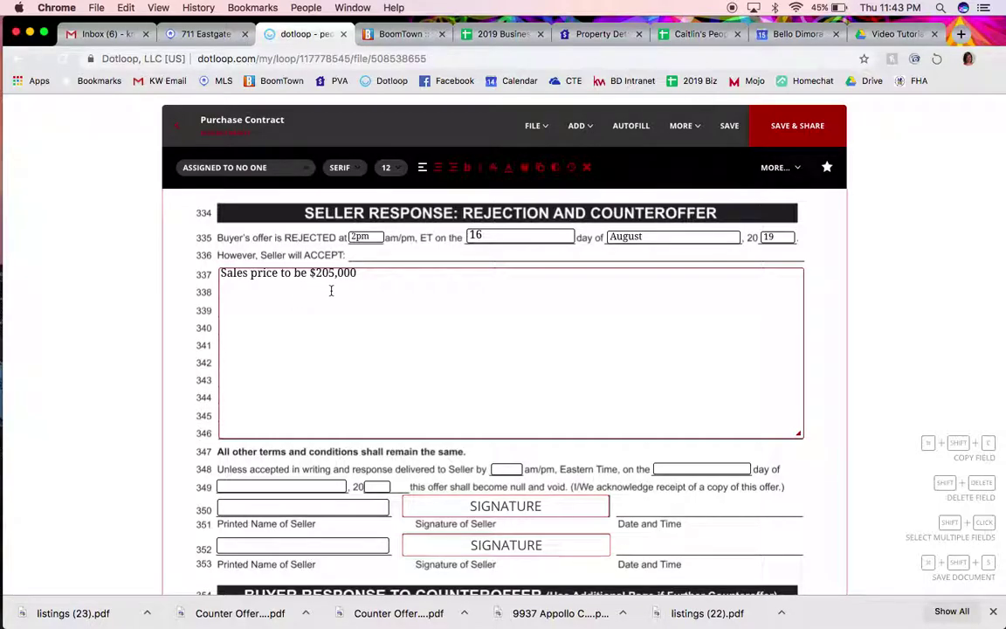
triple_click(301, 273)
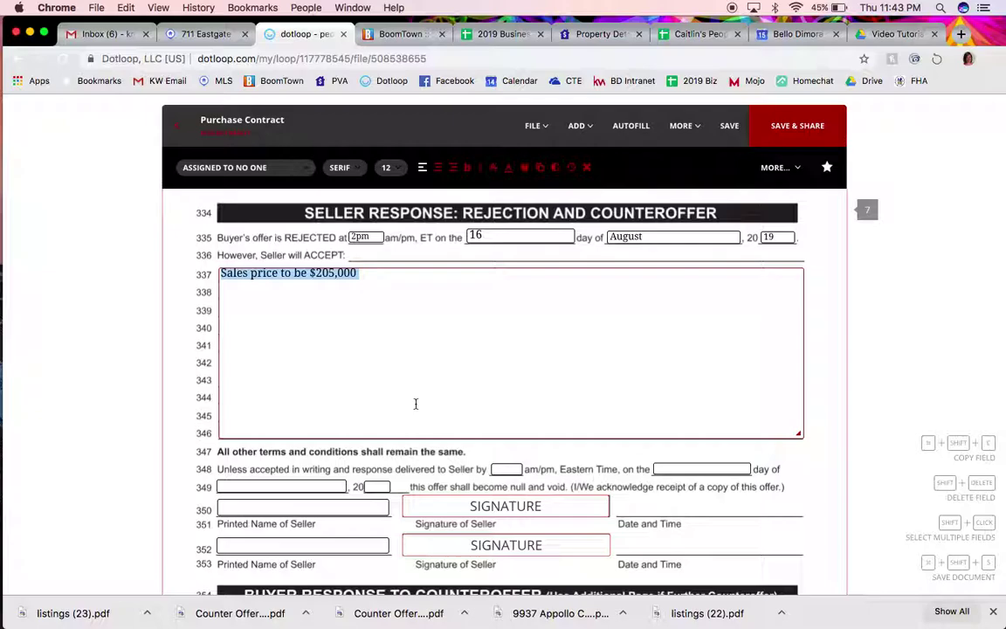
left_click(392, 361)
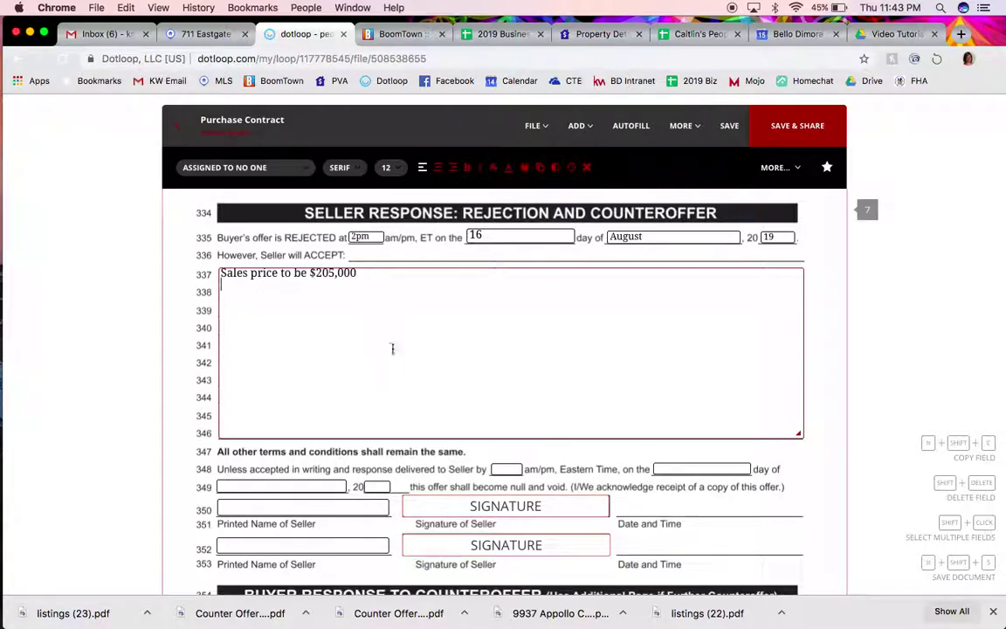
key("Return")
Fill the line 348–349 response deadline with 10a, day 17, the month, and year 19.
scroll(323, 416, "down", 3)
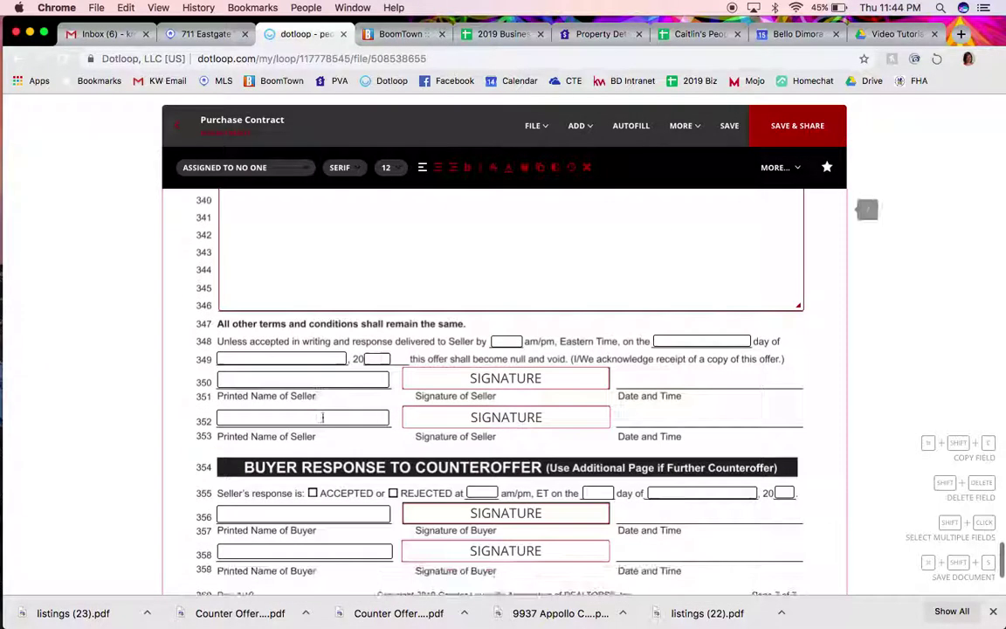
left_click(510, 342)
type("10")
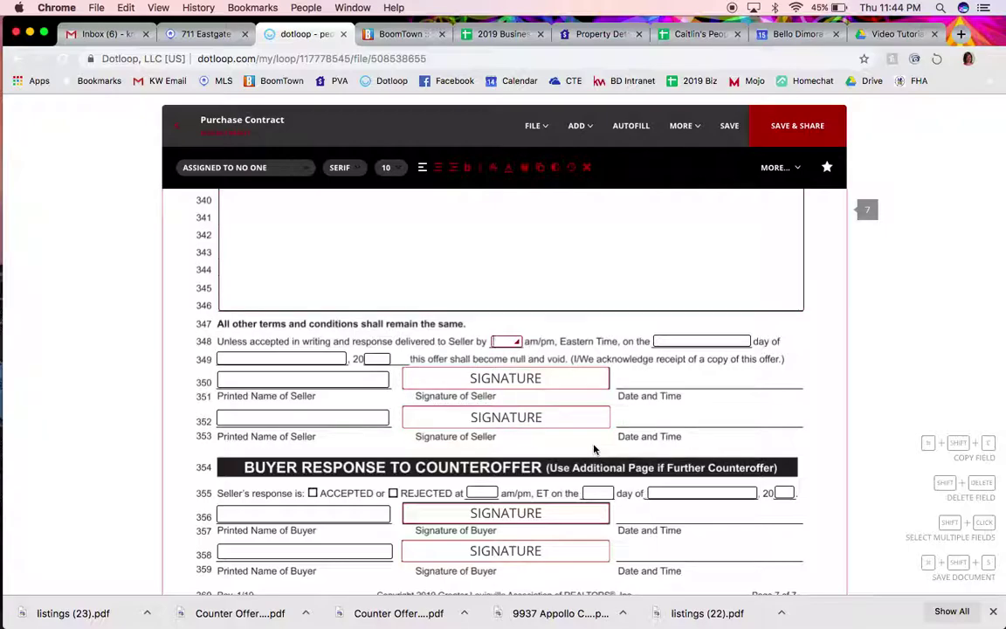
type("a")
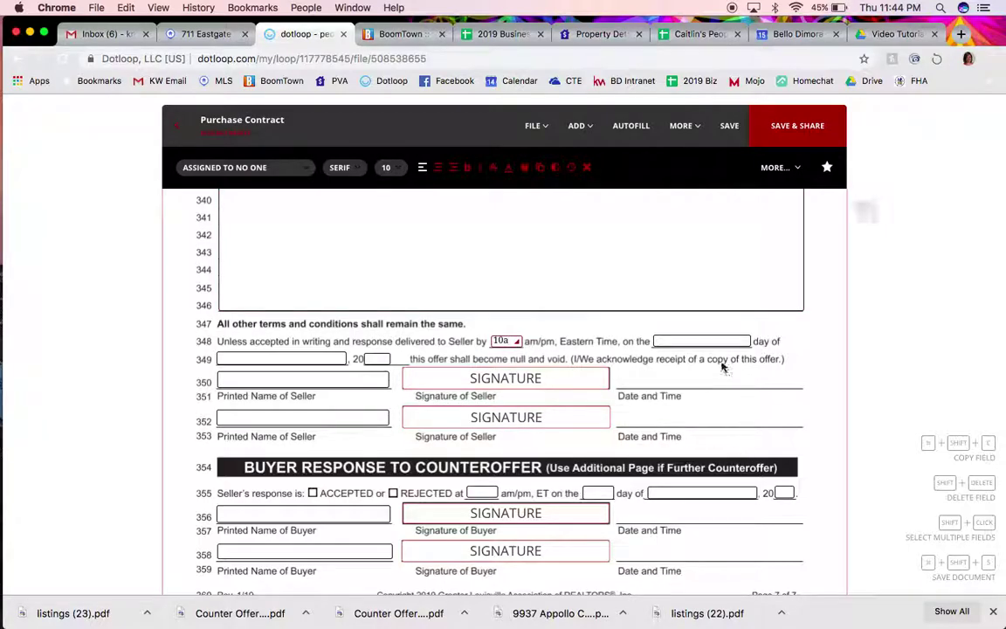
left_click(708, 342)
type("17")
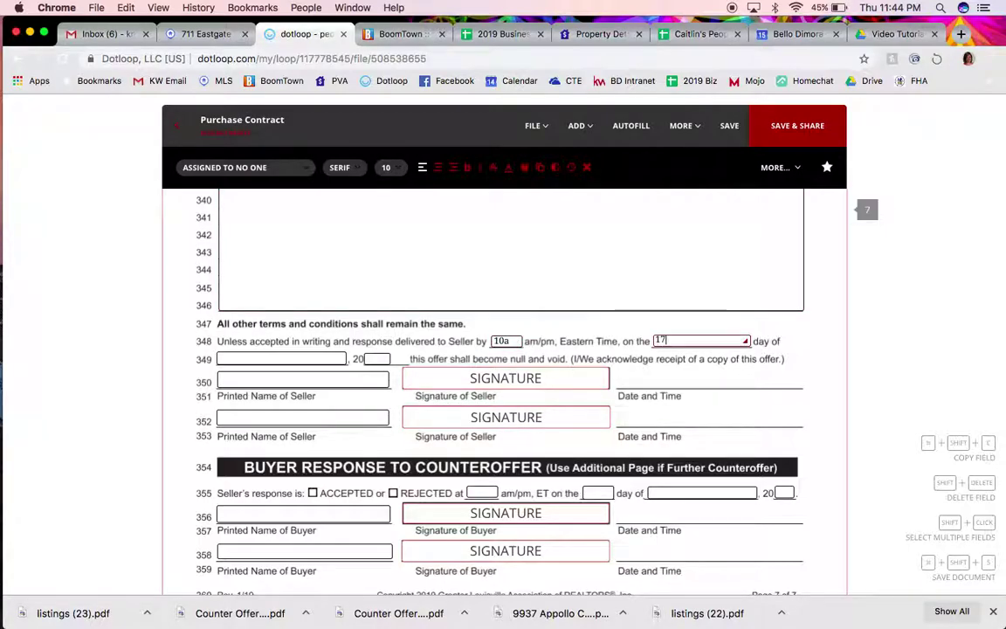
left_click(234, 358)
type("Ausust")
key("Tab")
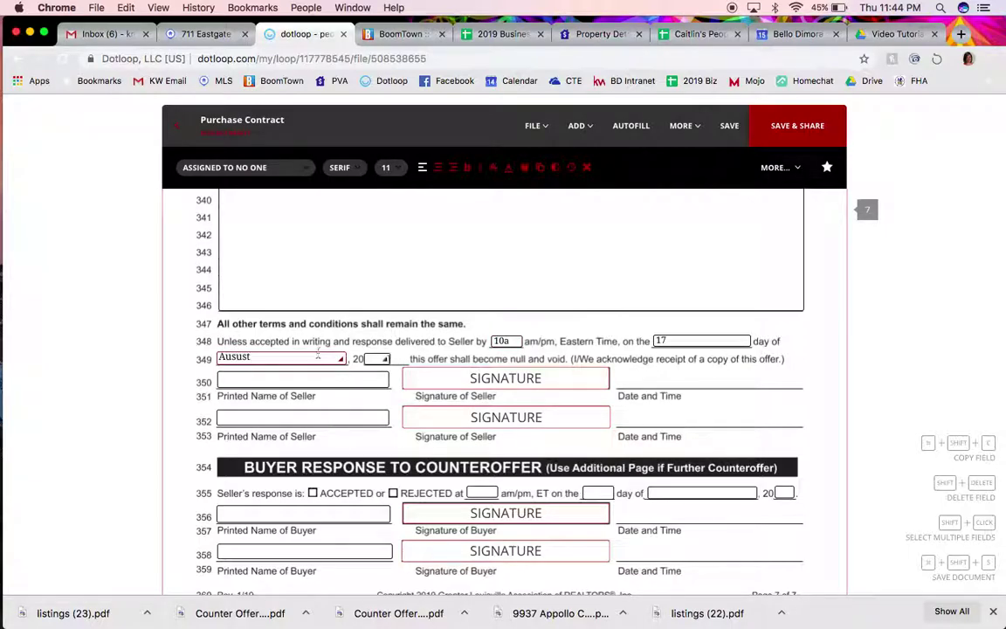
type("19")
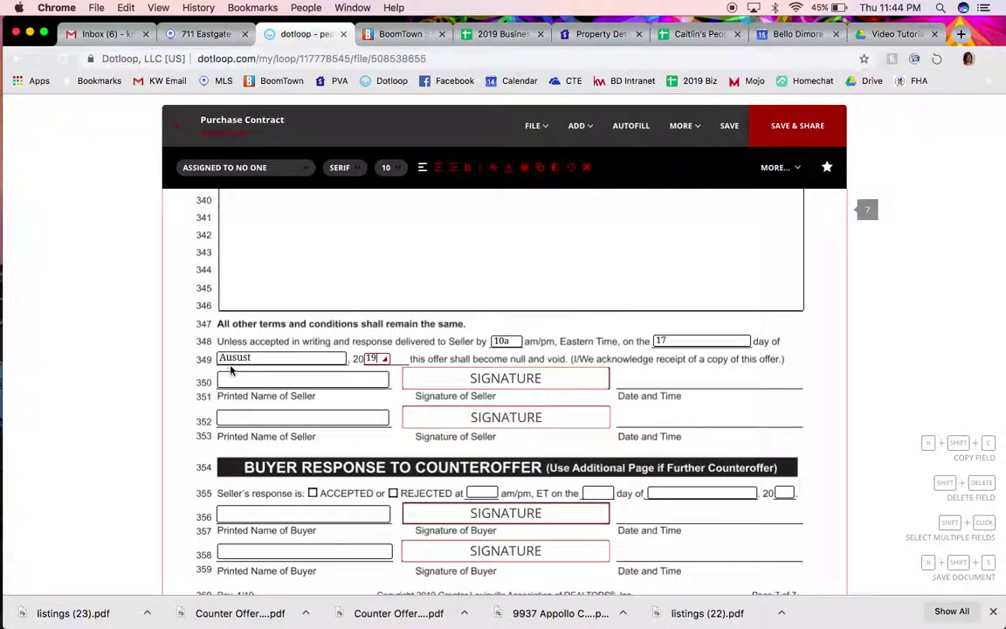
Correct the misspelled month to 'August' and finish editing the response fields.
left_click(239, 358)
key("BackSpace")
key("BackSpace")
key("BackSpace")
type("gust")
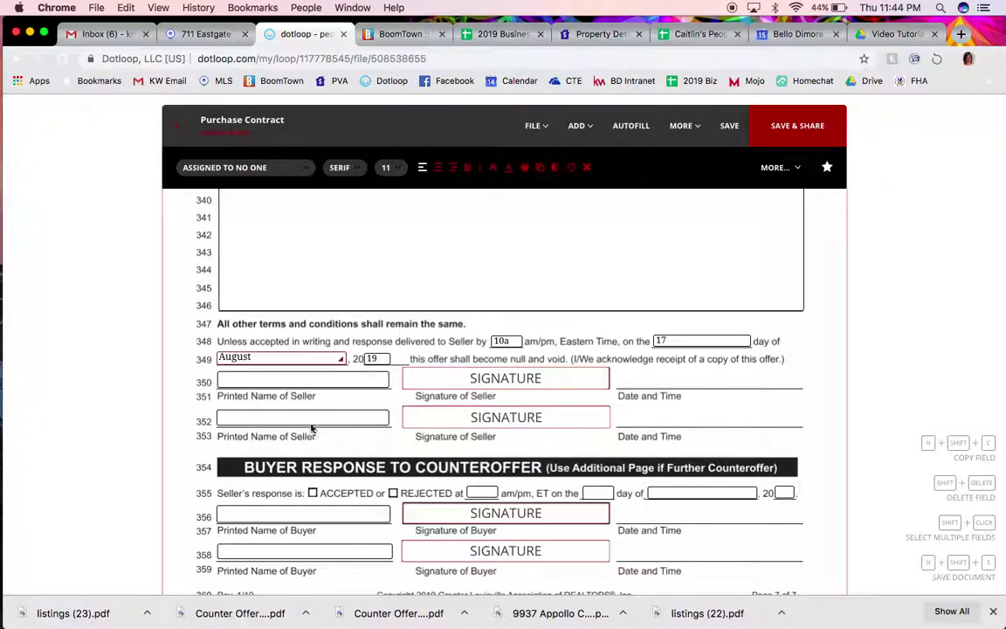
left_click(282, 384)
scroll(696, 449, "down", 2)
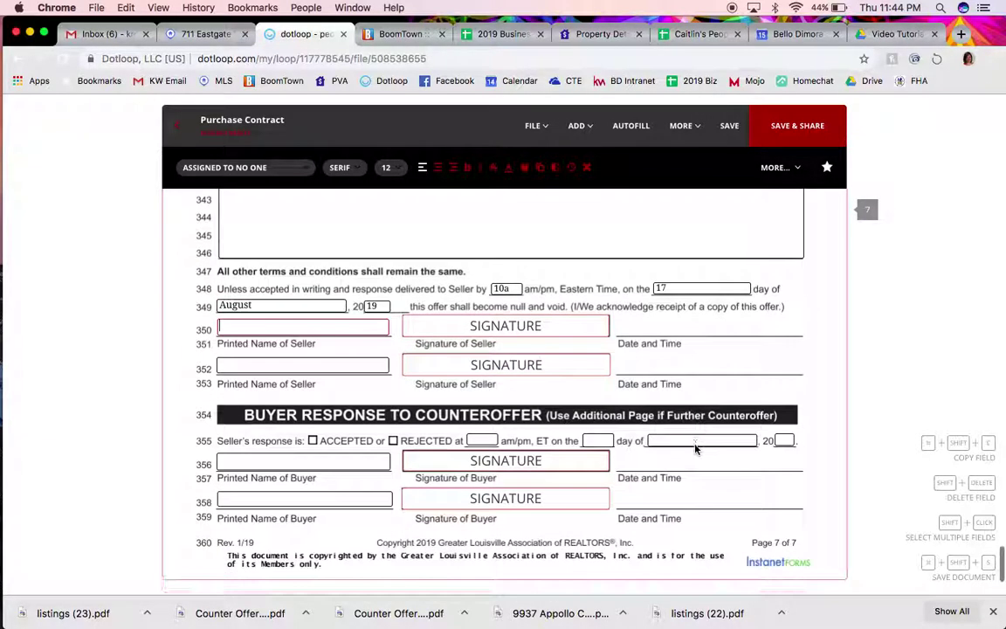
left_click(313, 442)
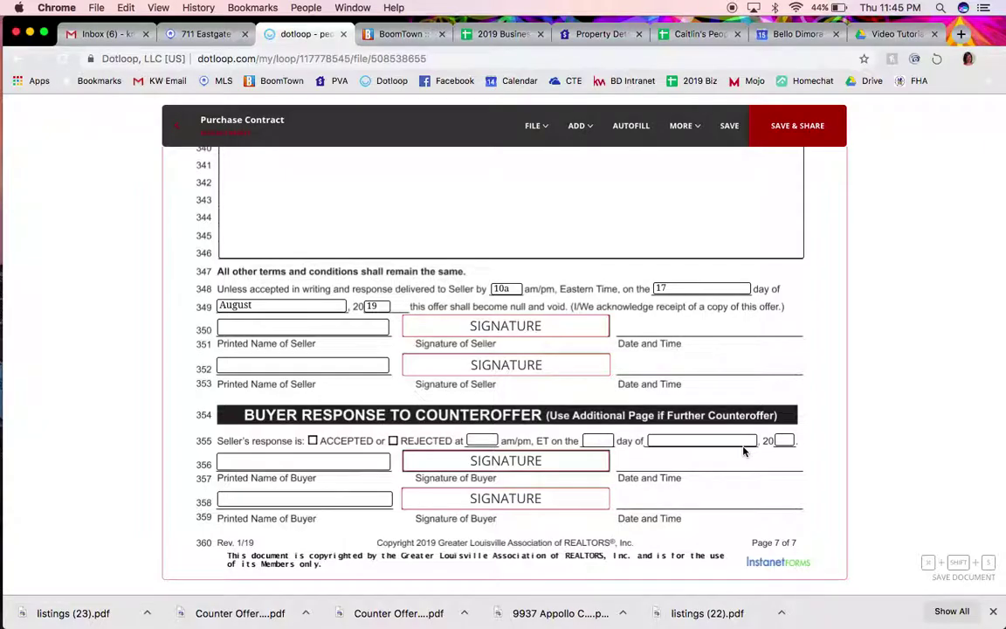
Scroll through the contract back to the top of page 1.
scroll(744, 450, "up", 20)
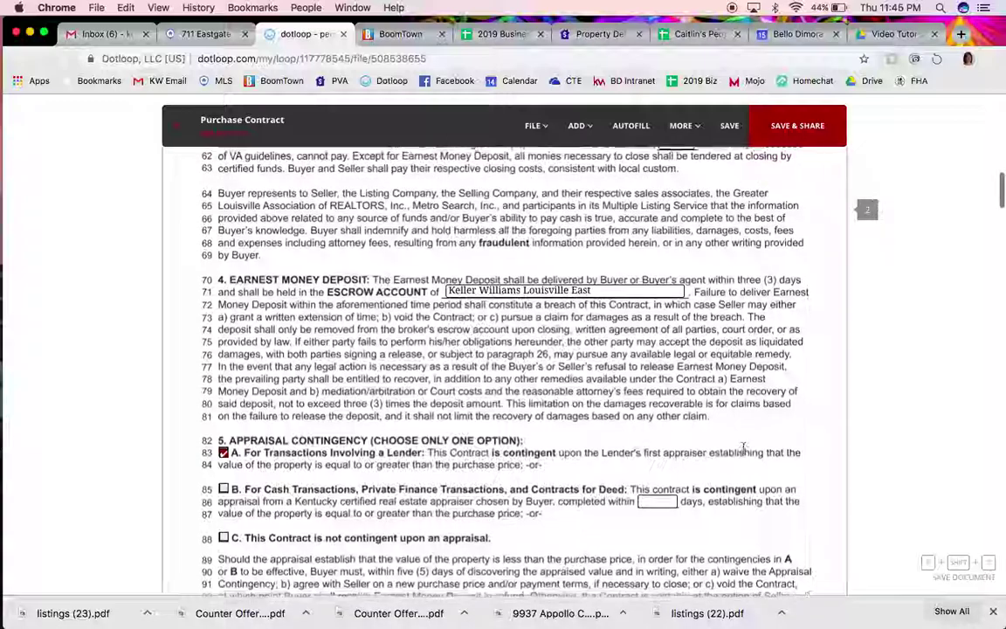
scroll(744, 451, "down", 2)
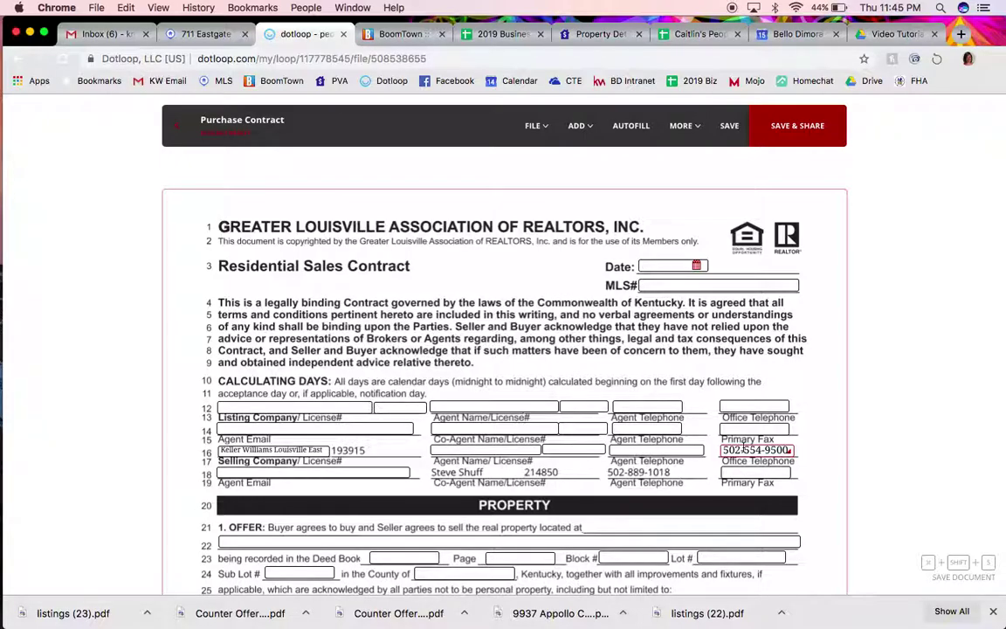
scroll(744, 450, "down", 2)
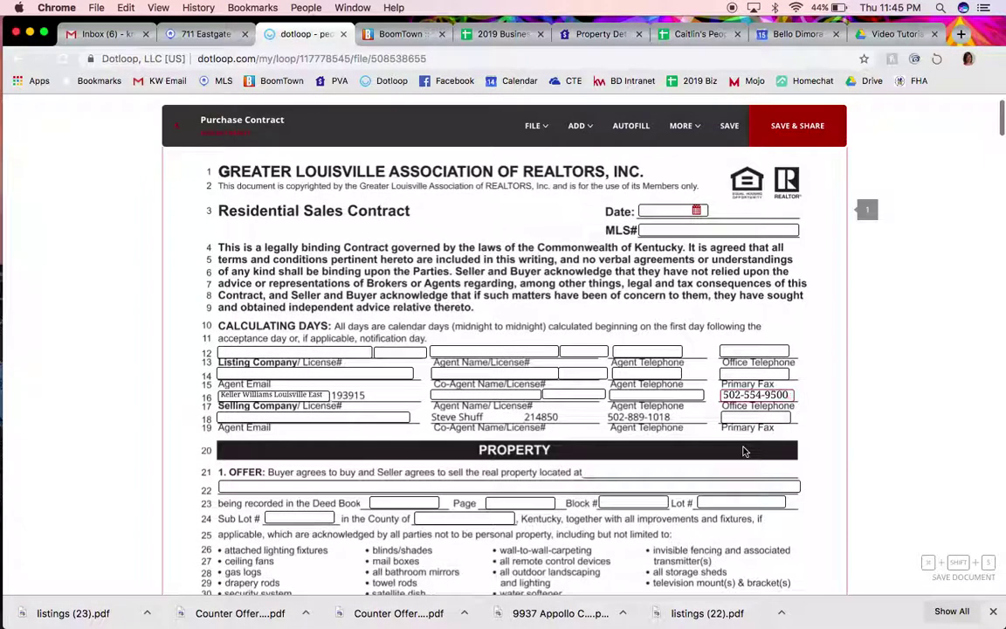
scroll(744, 451, "down", 15)
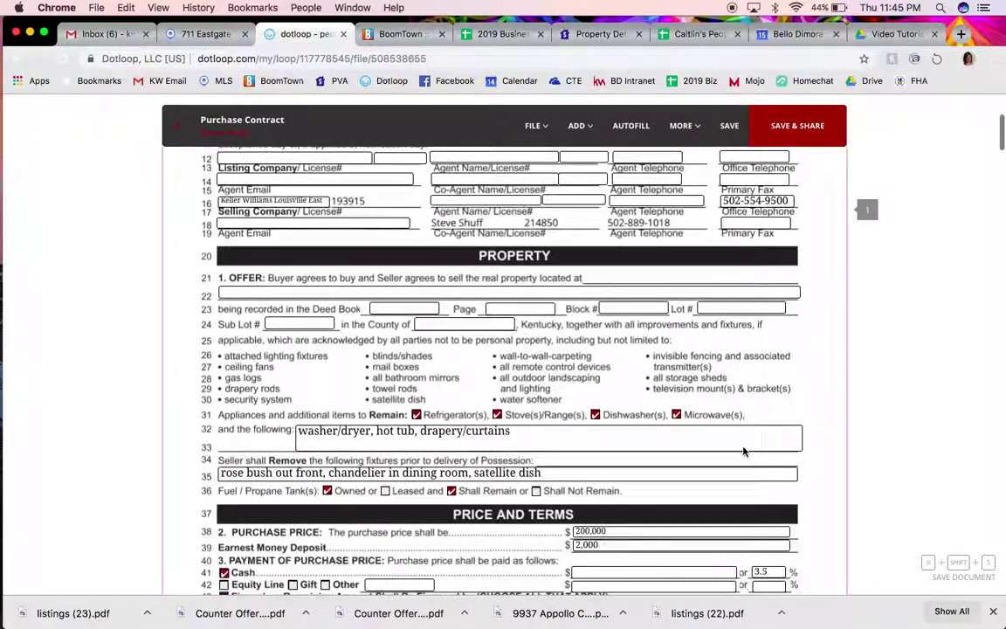
scroll(744, 451, "down", 3)
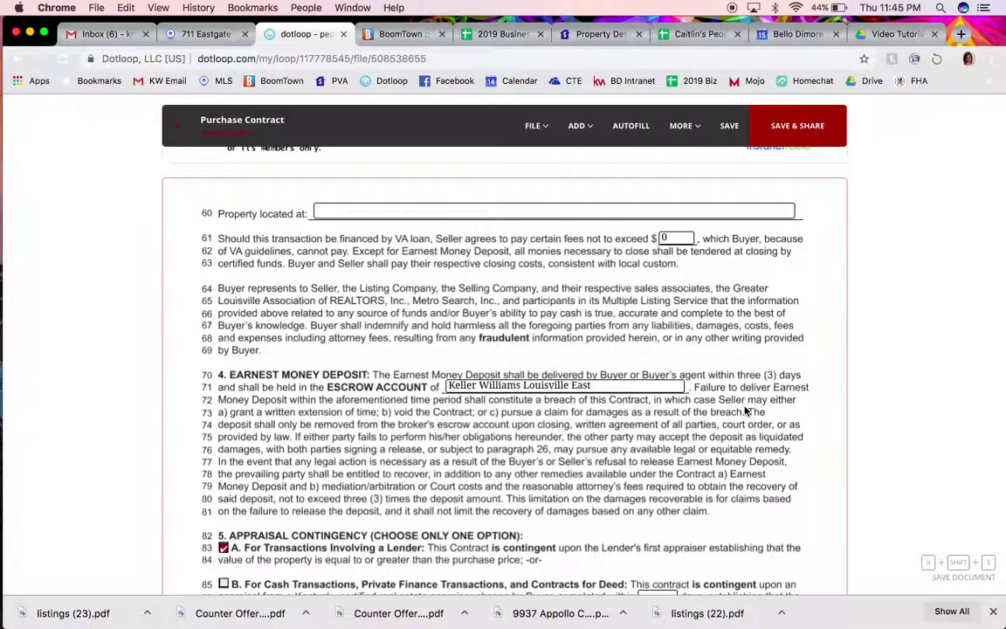
scroll(745, 410, "up", 18)
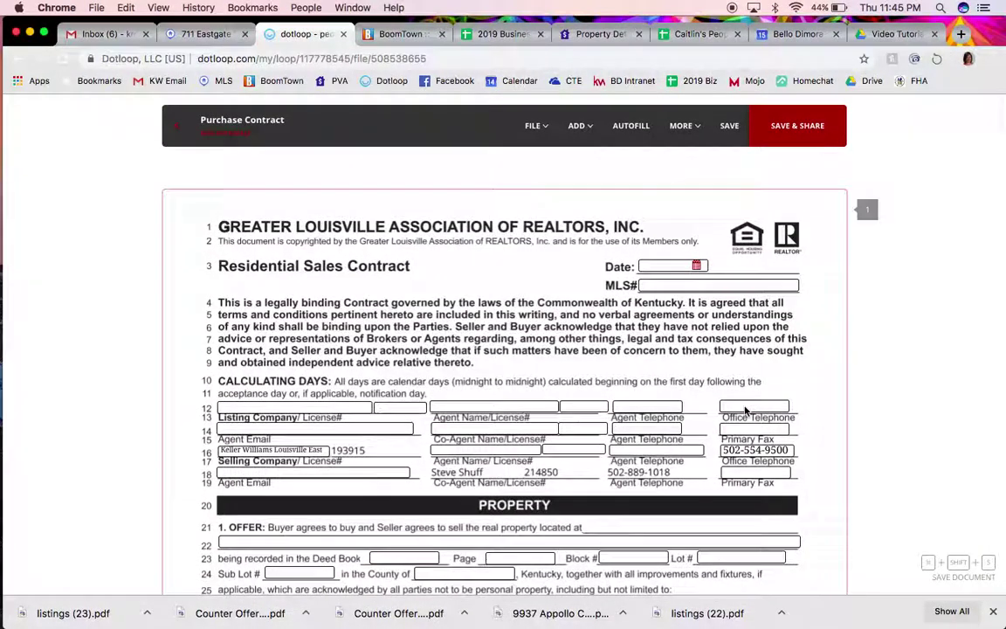